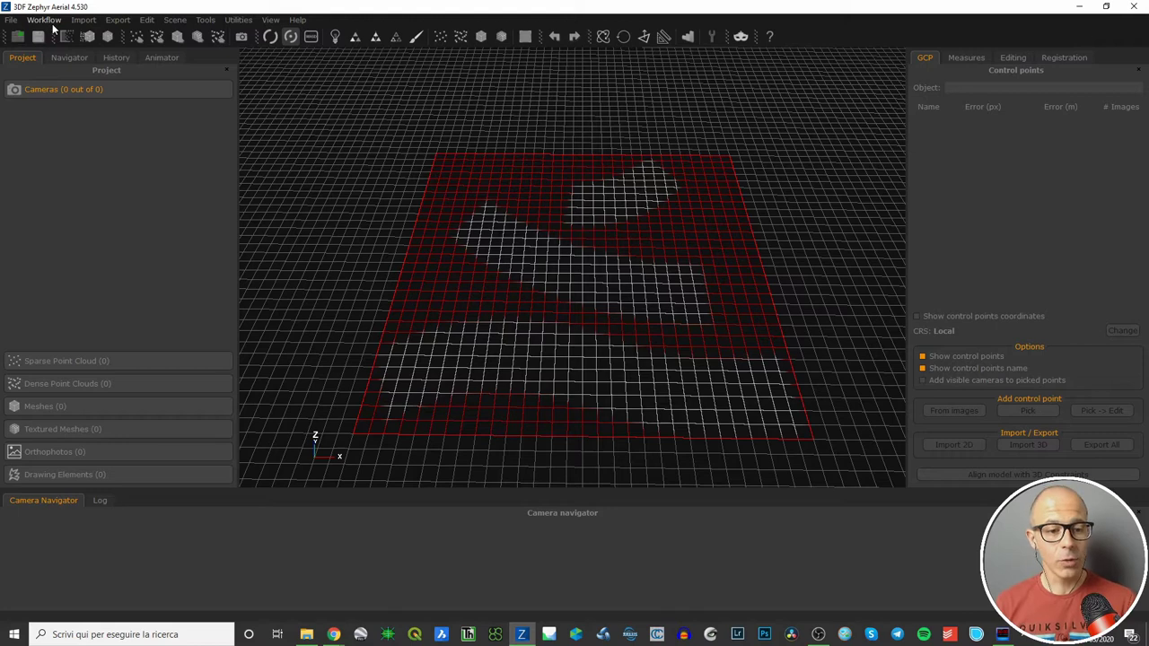
Start a new project with the wizard's default generation, import and additional options
click(51, 21)
click(54, 35)
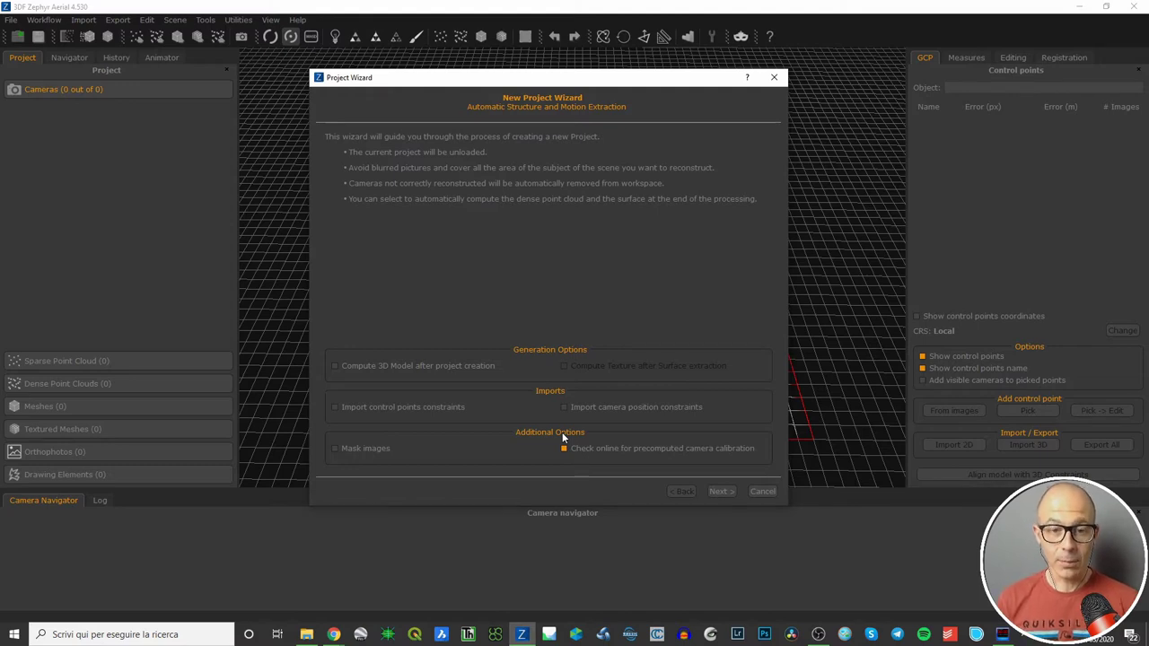
click(728, 491)
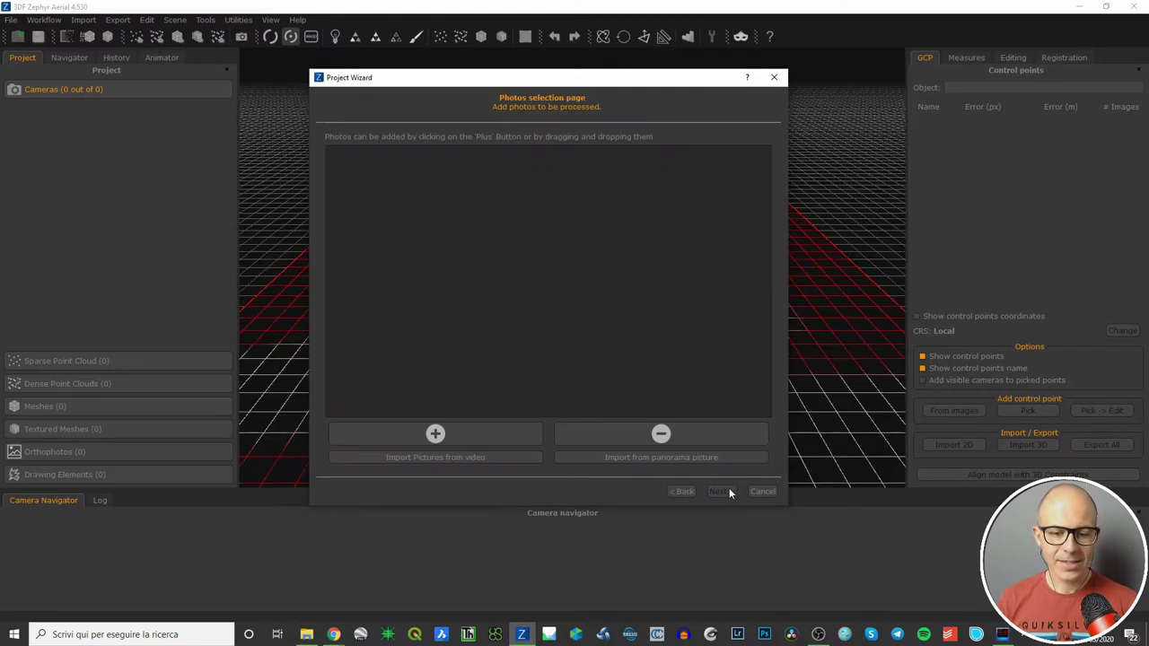
Add photos 20200109-CALCANDOLADJI_0903.jpg through 20200109-CALCANDOLADJI_0919.jpg from the Calcandola-pics folder and widen the wizard to show their full paths
click(464, 434)
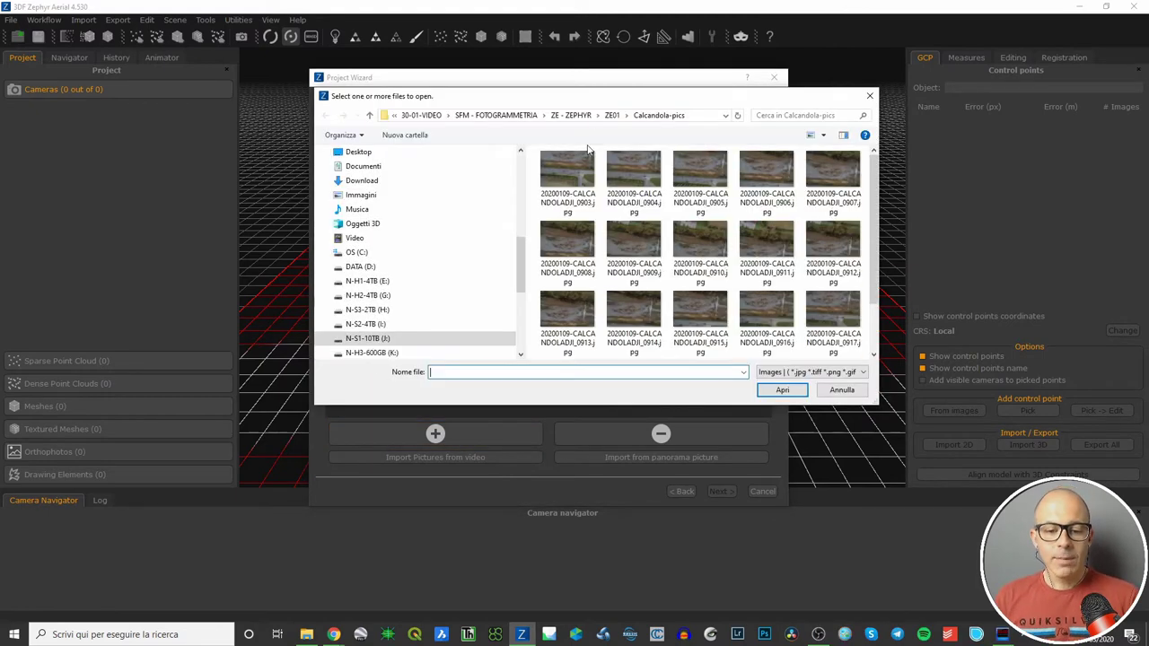
click(577, 166)
scroll(860, 262, down, 1)
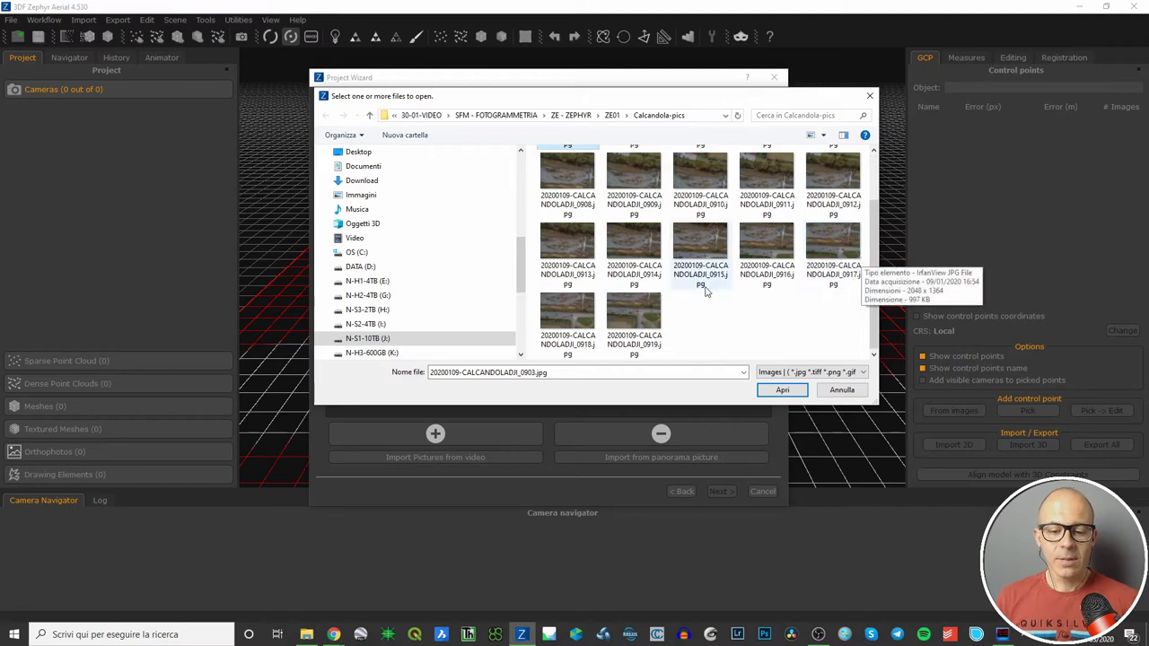
shift+click(642, 320)
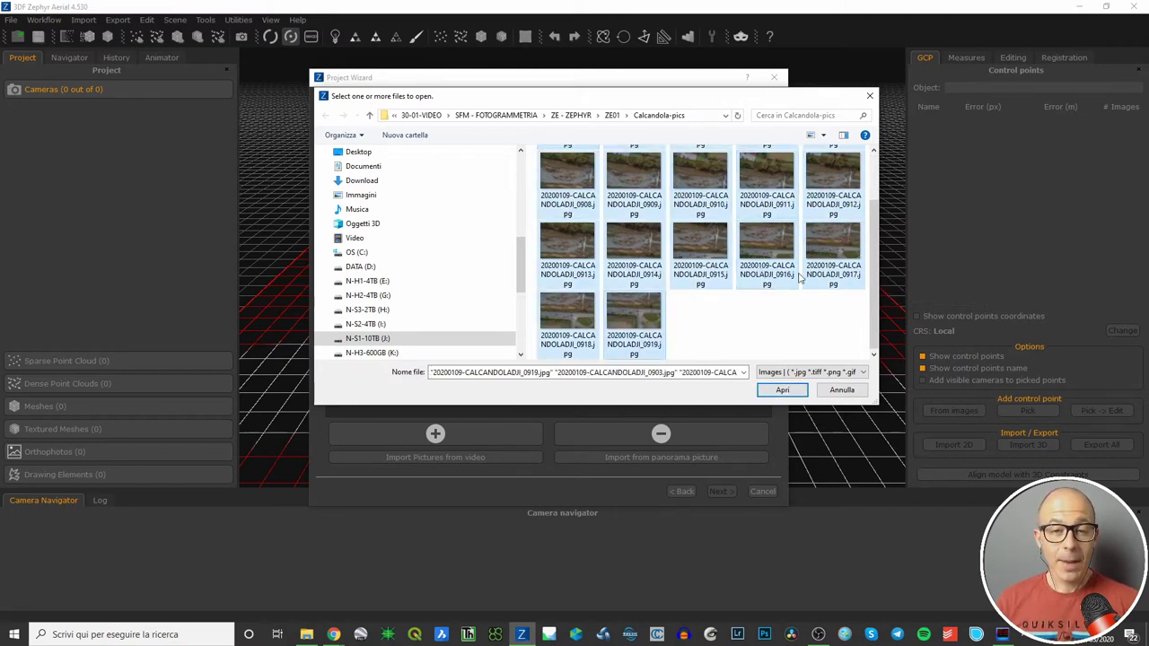
click(858, 373)
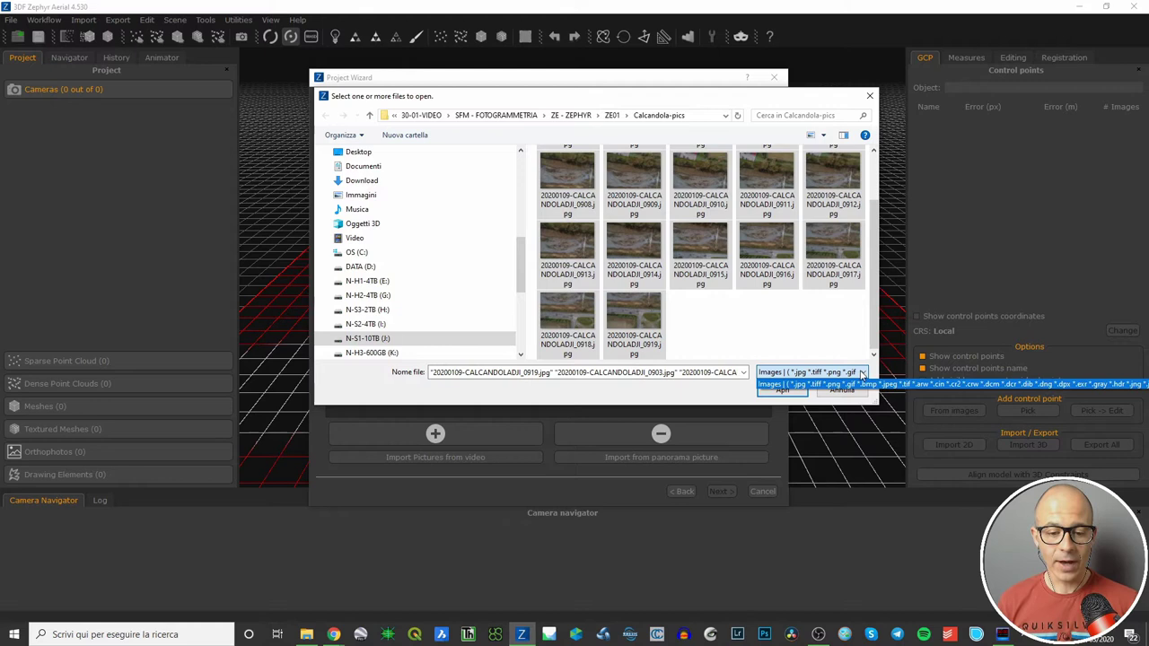
click(704, 386)
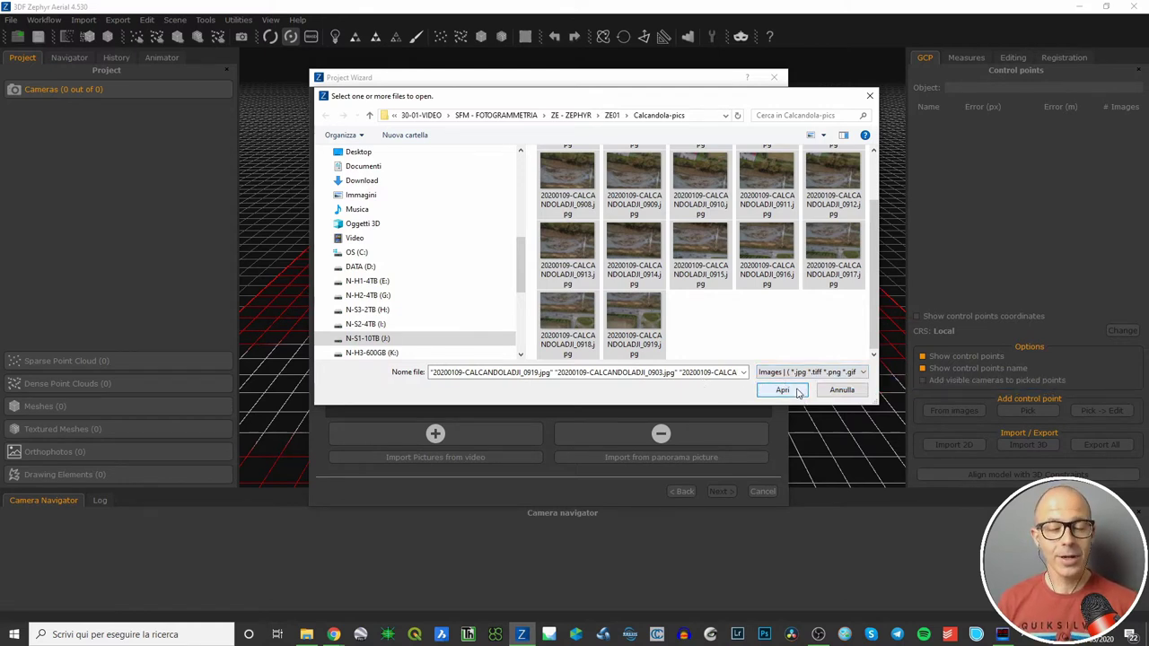
click(796, 391)
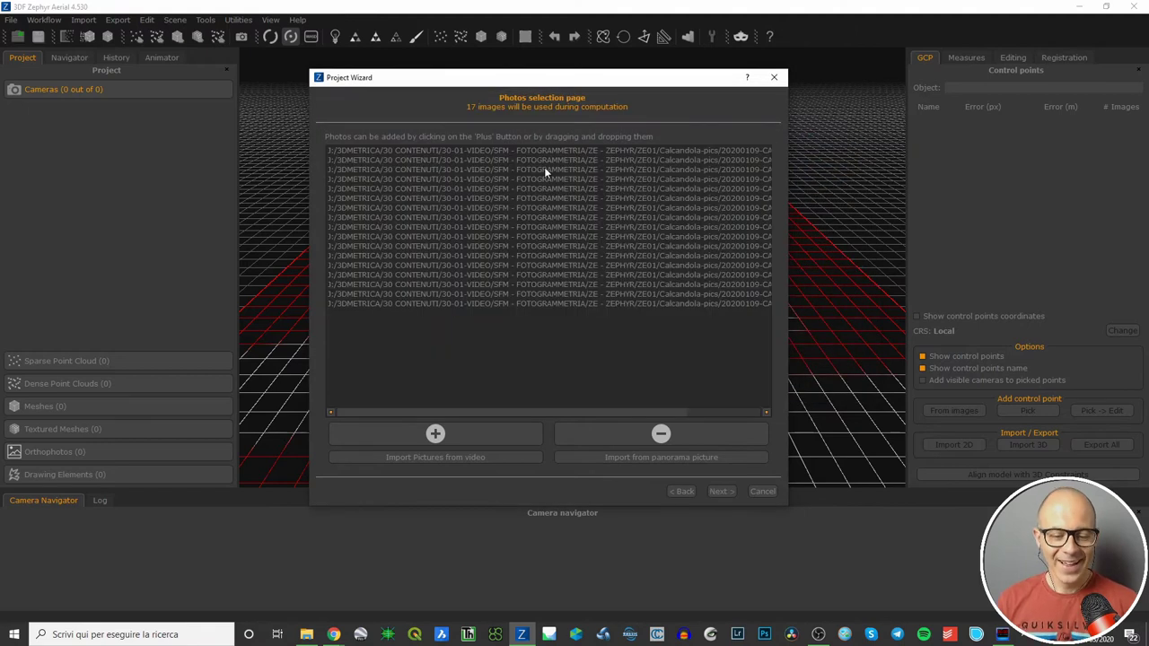
drag(648, 81, 517, 85)
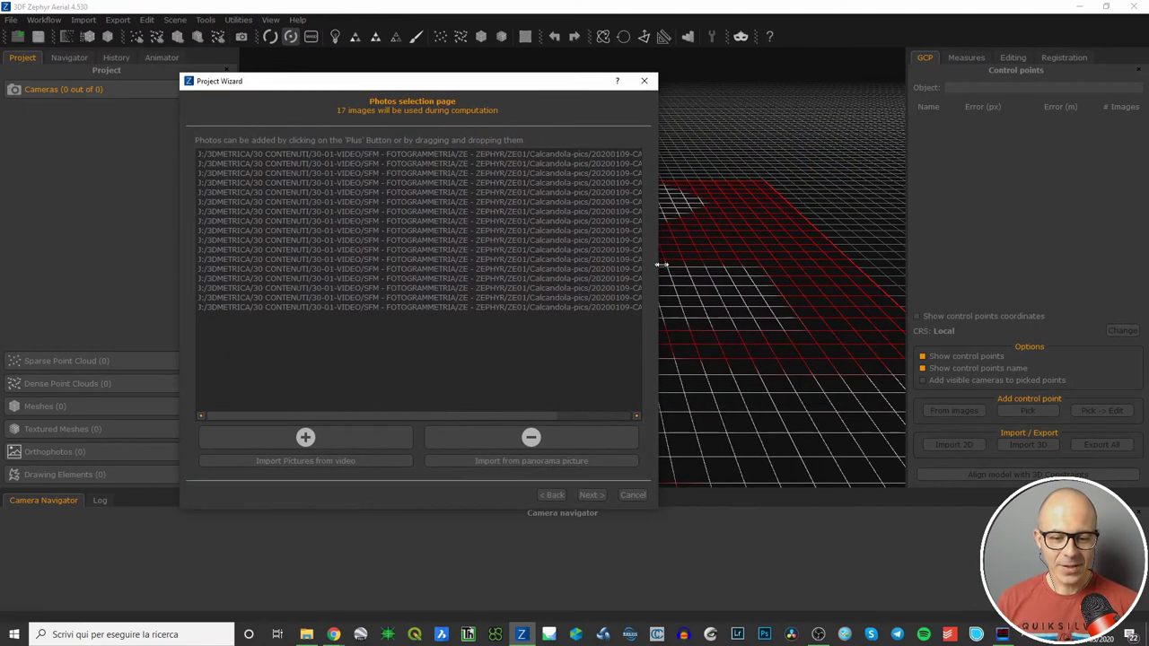
drag(659, 267, 850, 289)
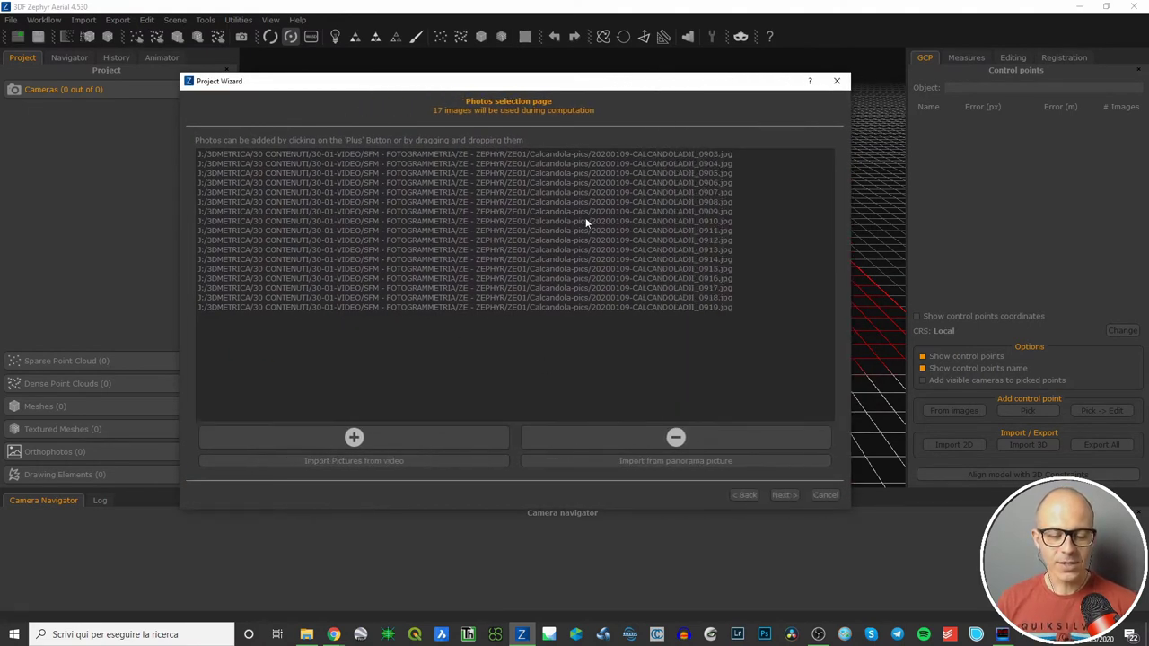
click(416, 211)
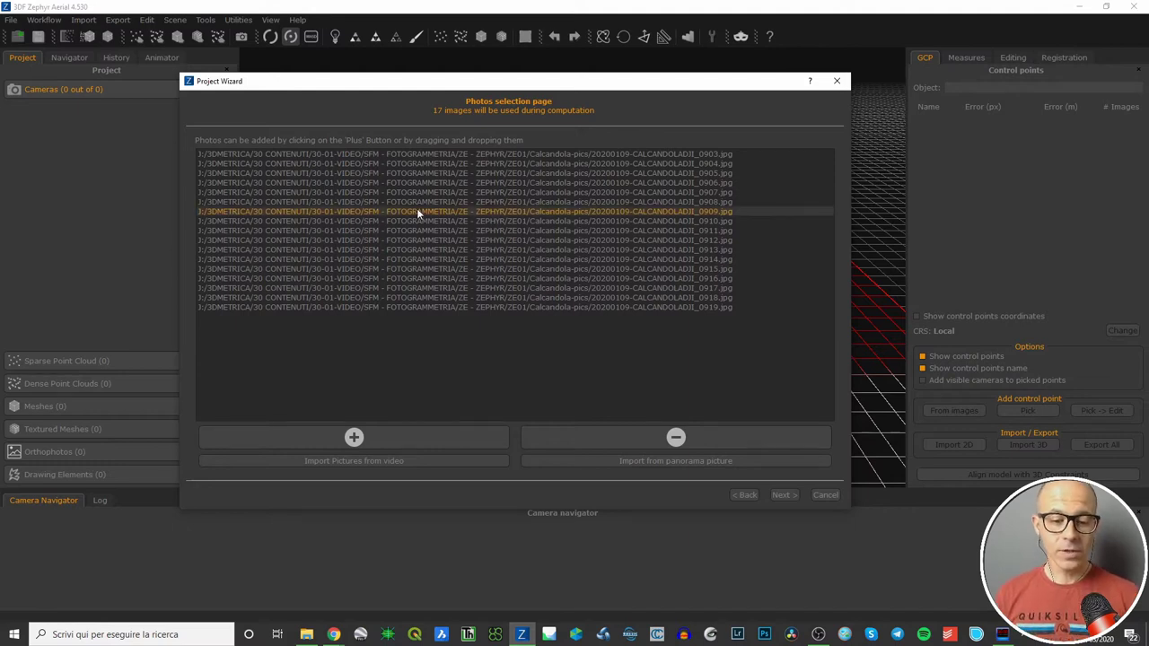
click(415, 220)
click(414, 231)
shift+click(438, 284)
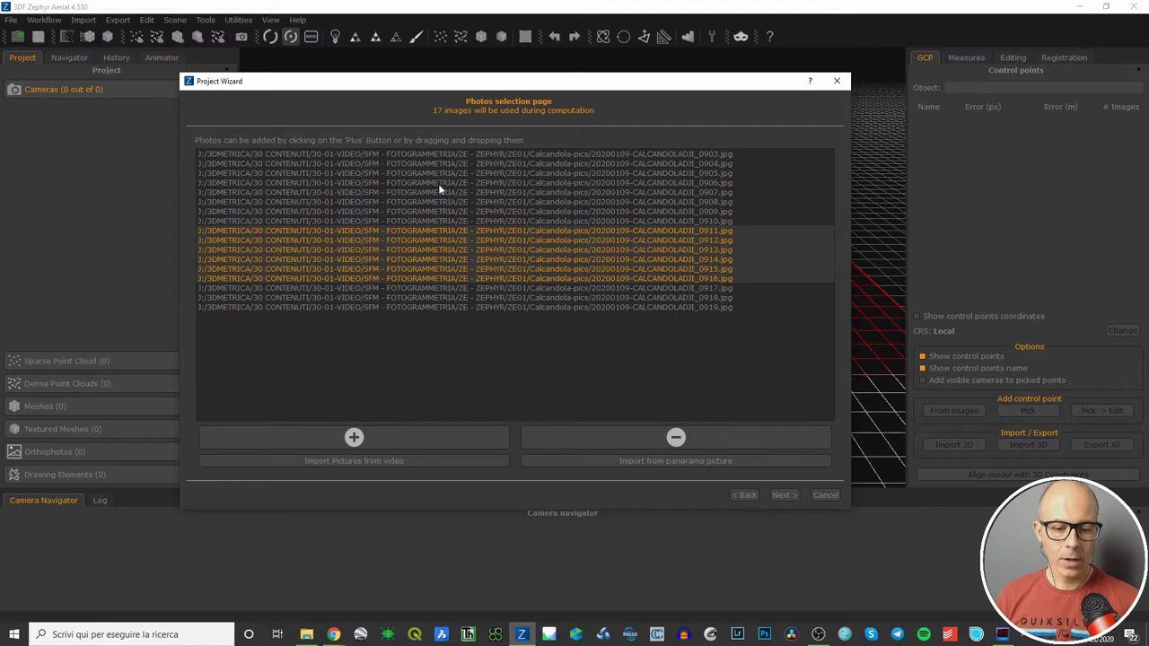
click(438, 183)
shift+click(438, 242)
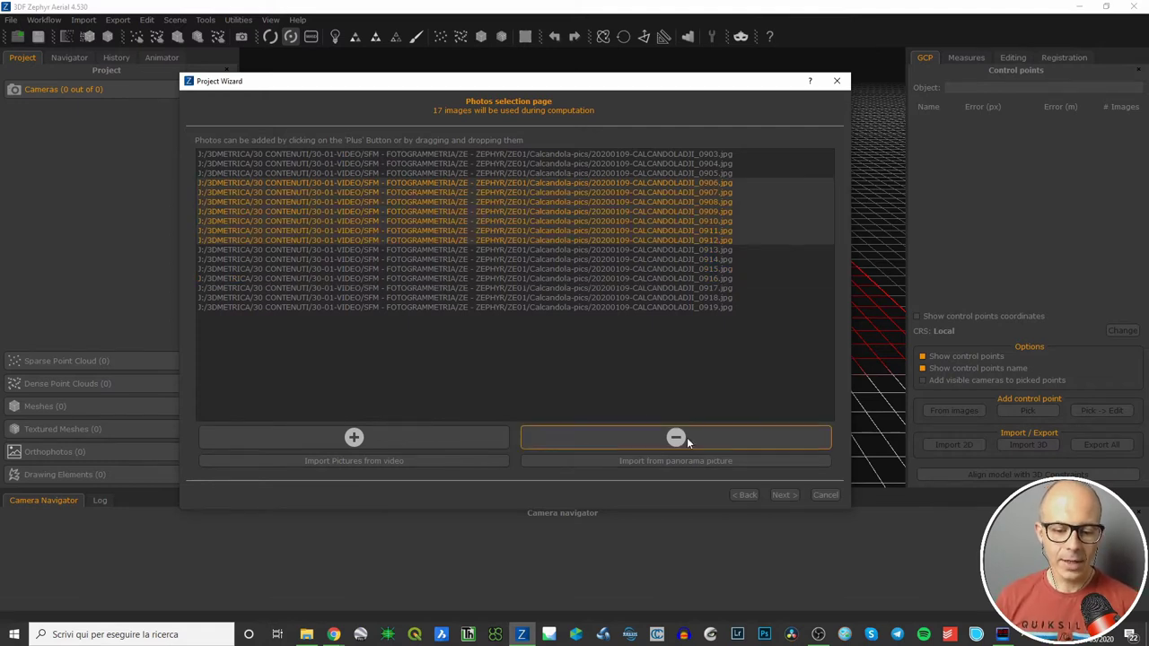
click(473, 335)
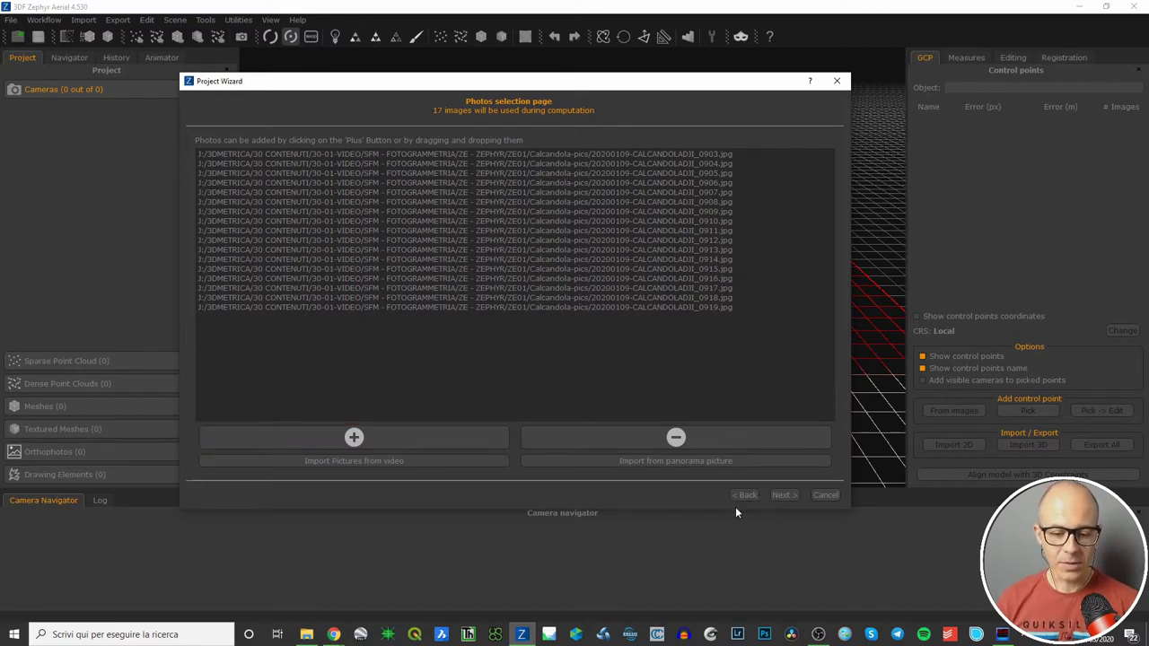
Accept the photo list and camera calibrations, and use the Aerial category with the Default preset for camera orientation
click(778, 495)
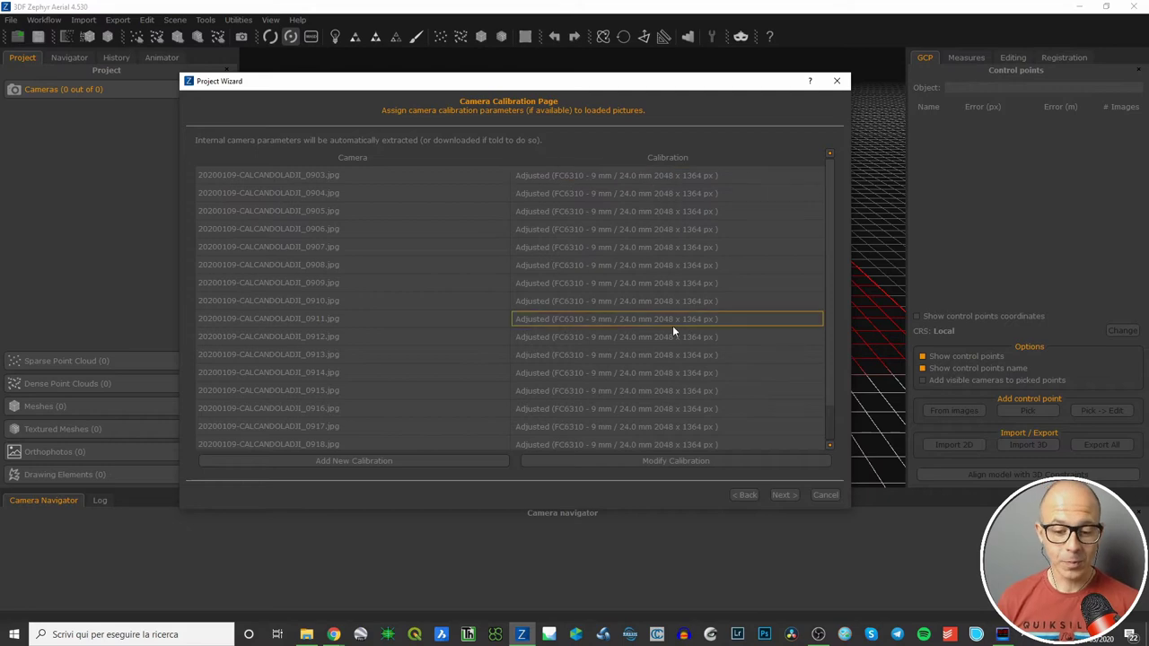
click(785, 494)
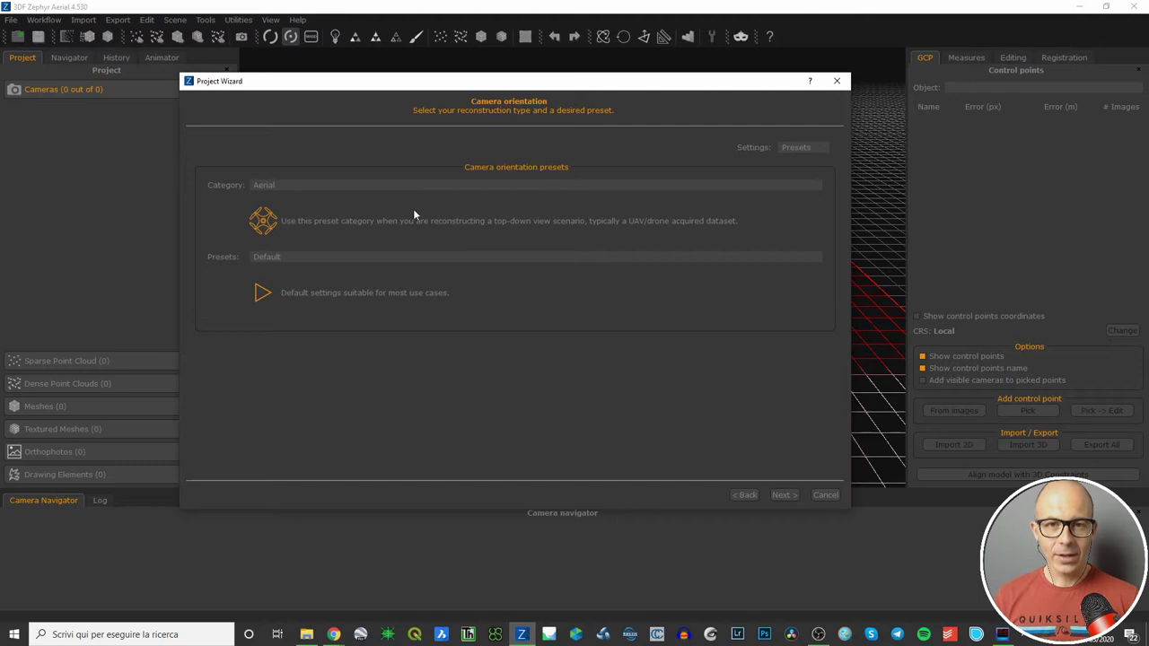
click(342, 186)
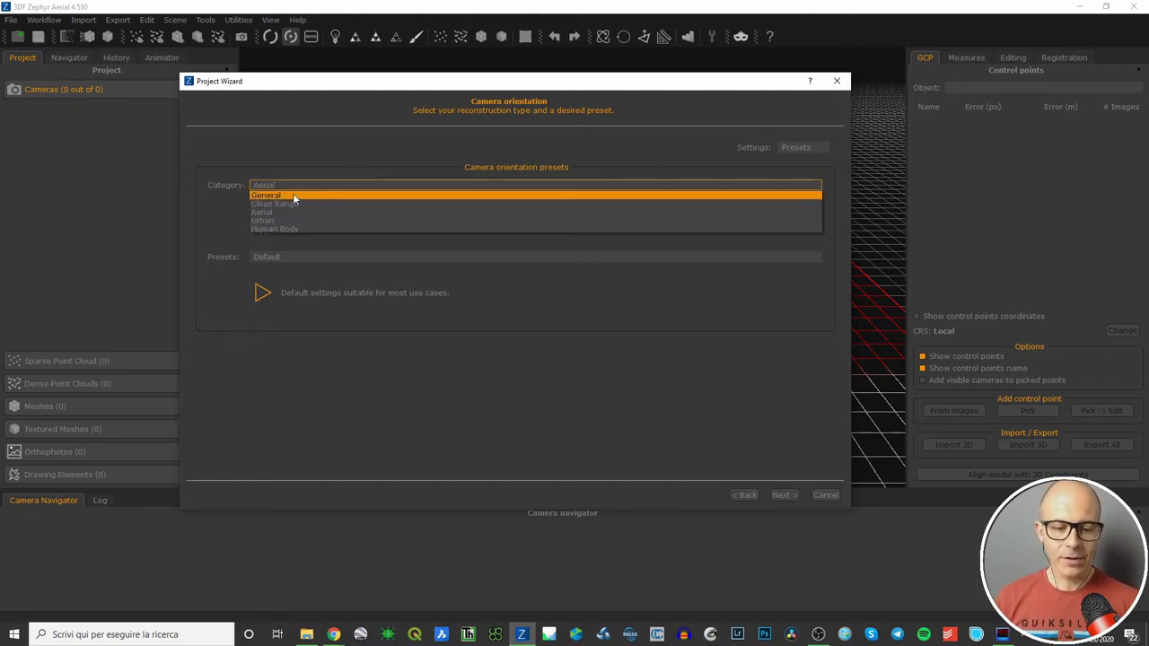
click(268, 213)
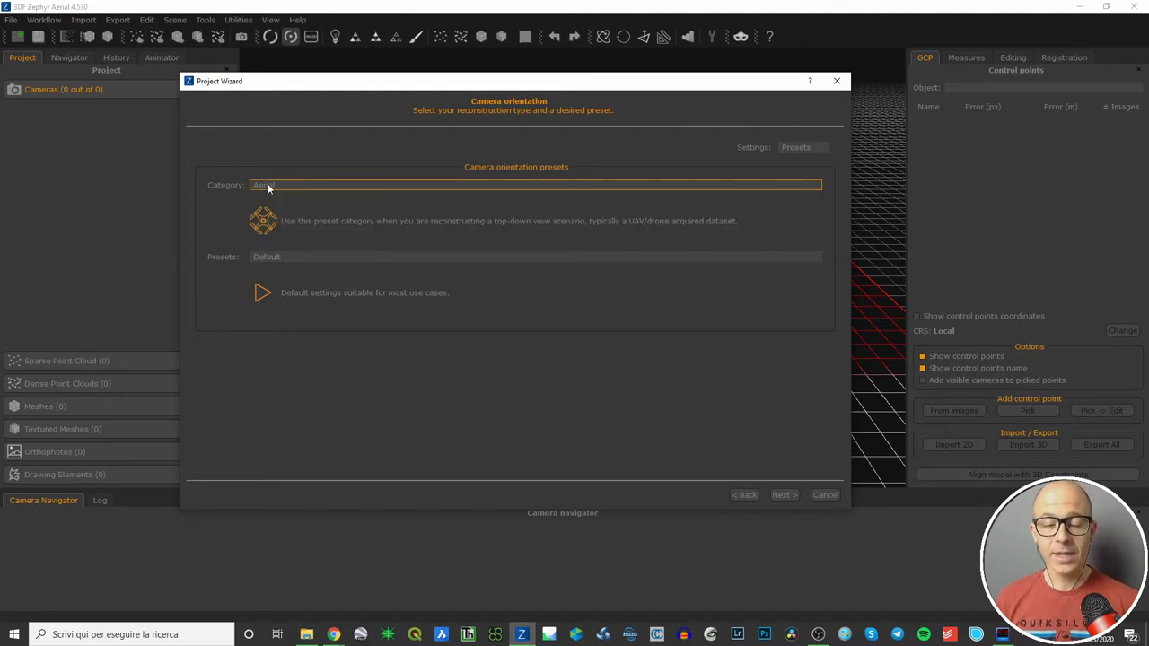
click(296, 257)
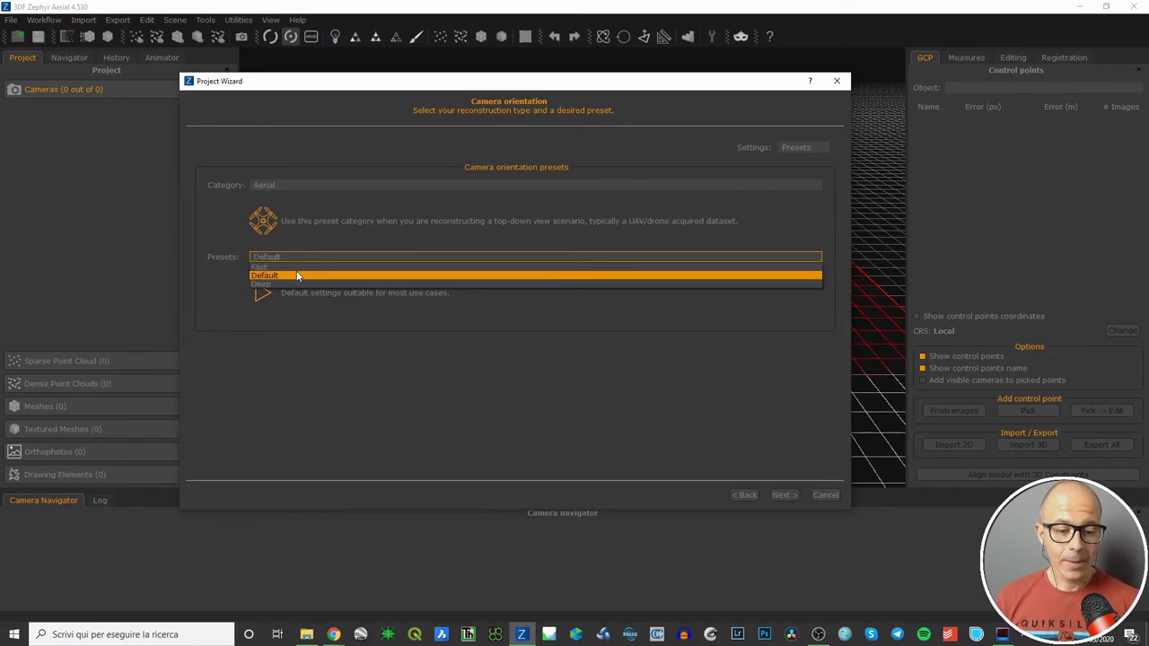
click(269, 275)
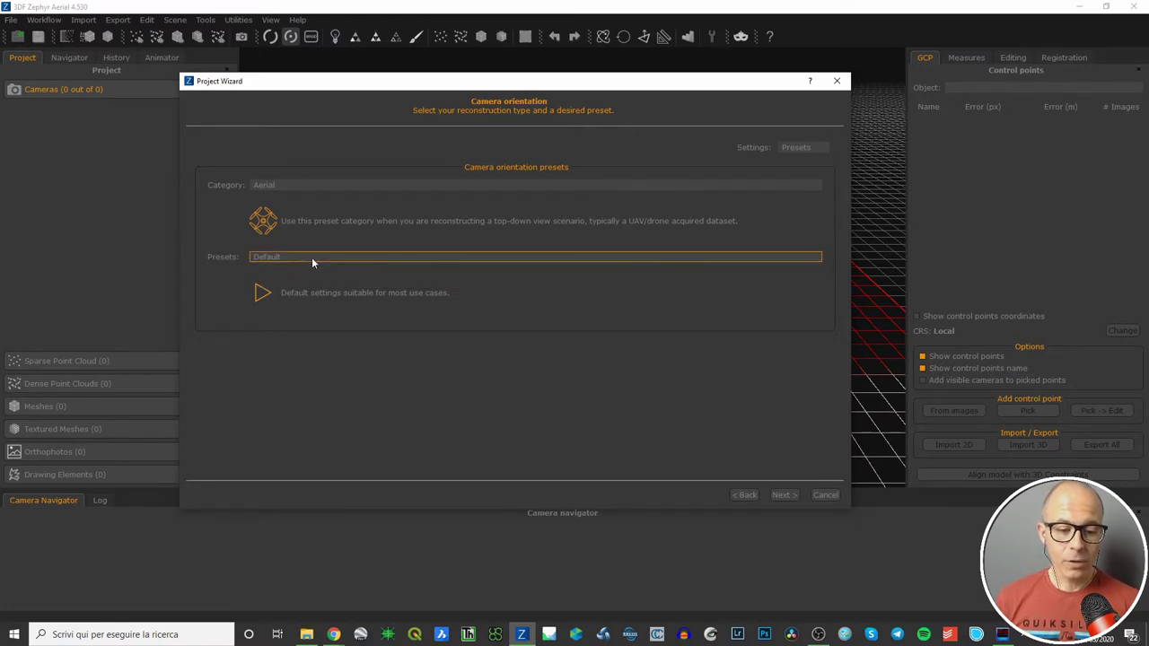
click(311, 256)
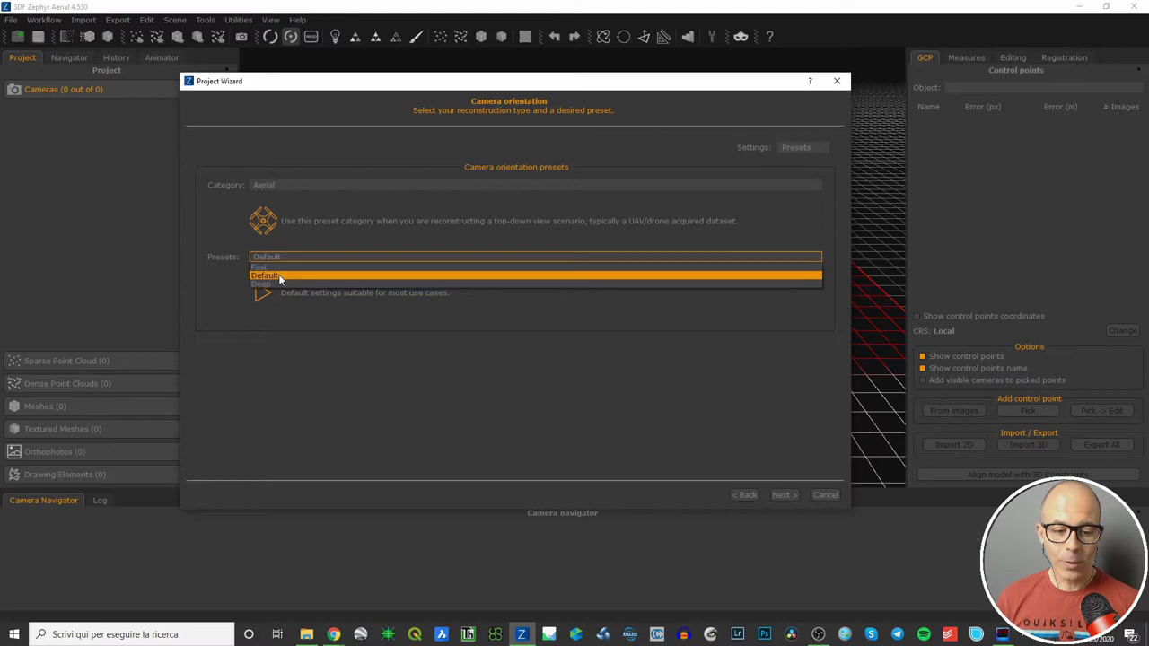
click(308, 274)
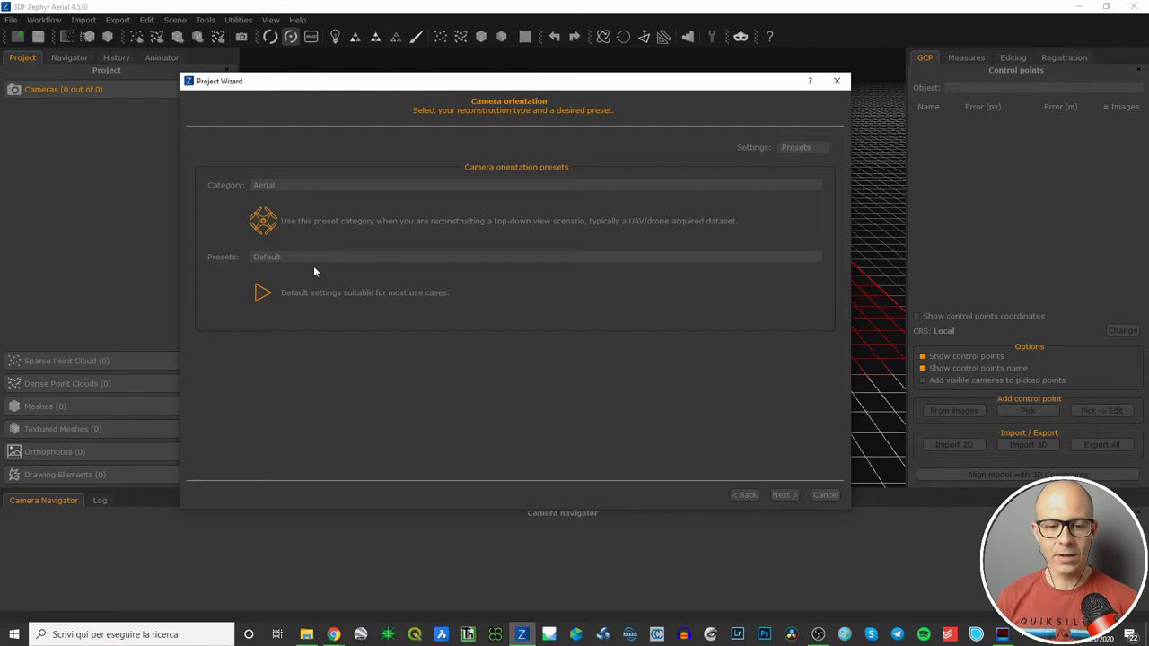
click(782, 494)
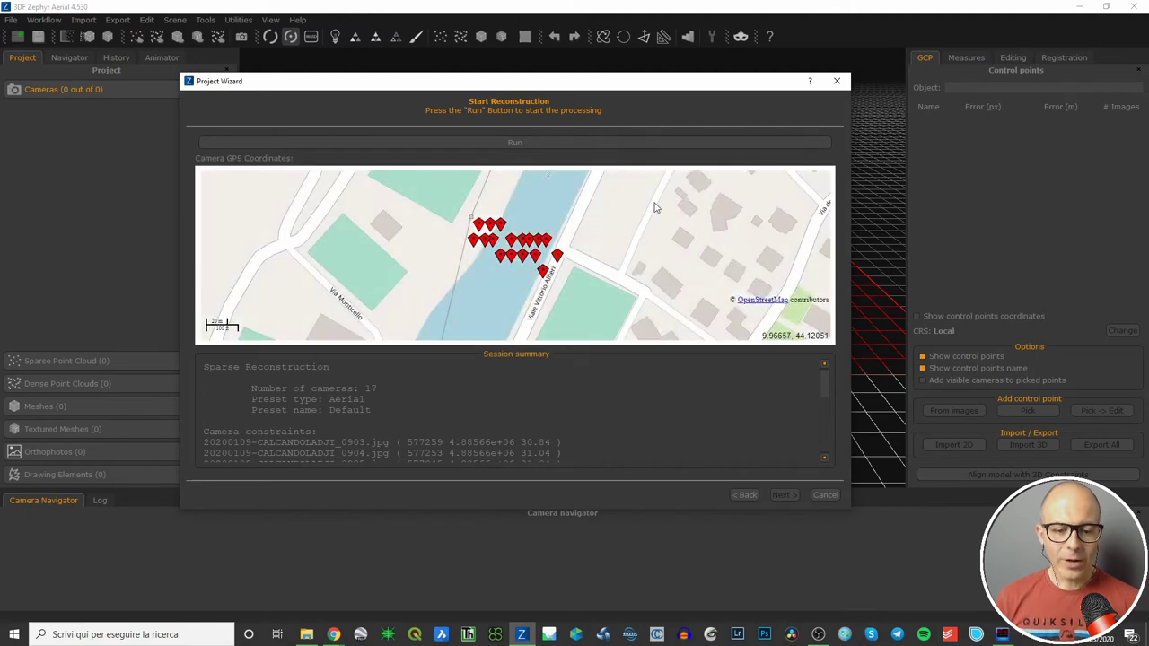
Run the sparse reconstruction, review the orientation summary of all photos, and finish the project wizard
mouse_move(823, 382)
mouse_down()
mouse_move(816, 455)
mouse_move(822, 356)
mouse_move(812, 437)
mouse_move(825, 366)
mouse_up()
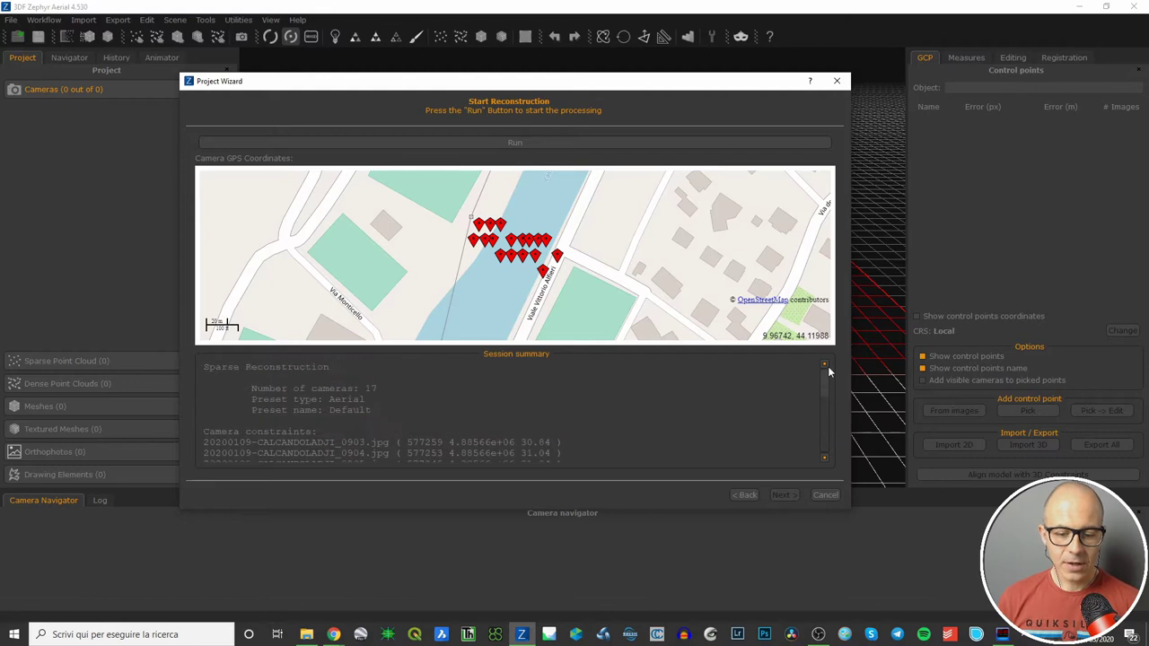
click(510, 144)
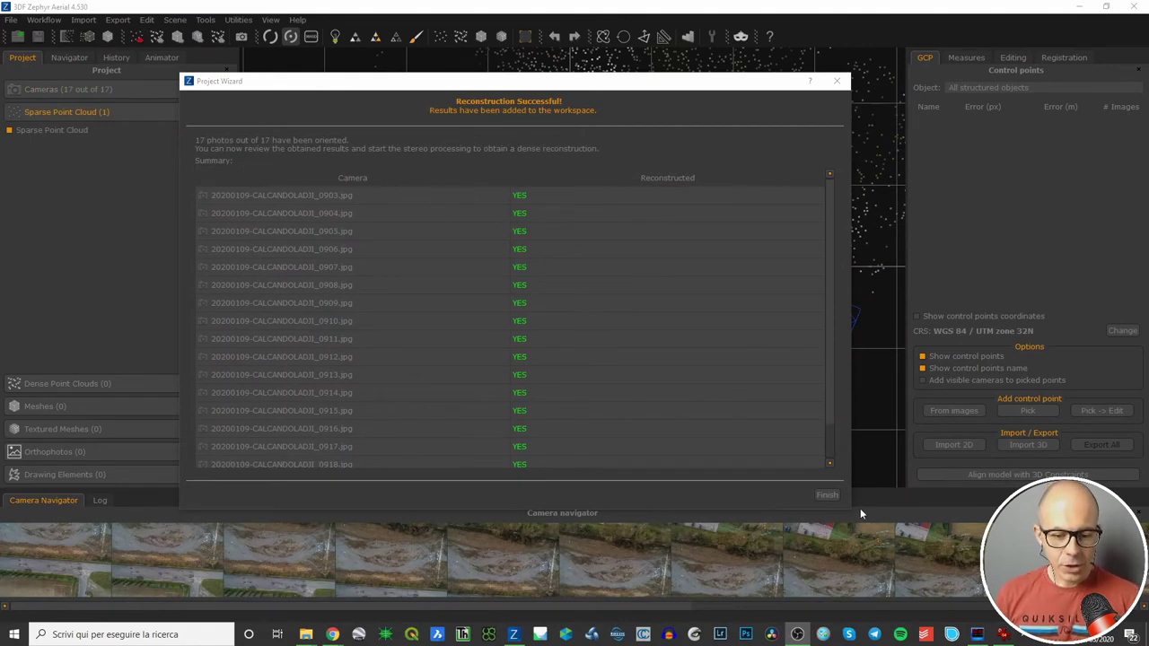
drag(853, 508, 906, 585)
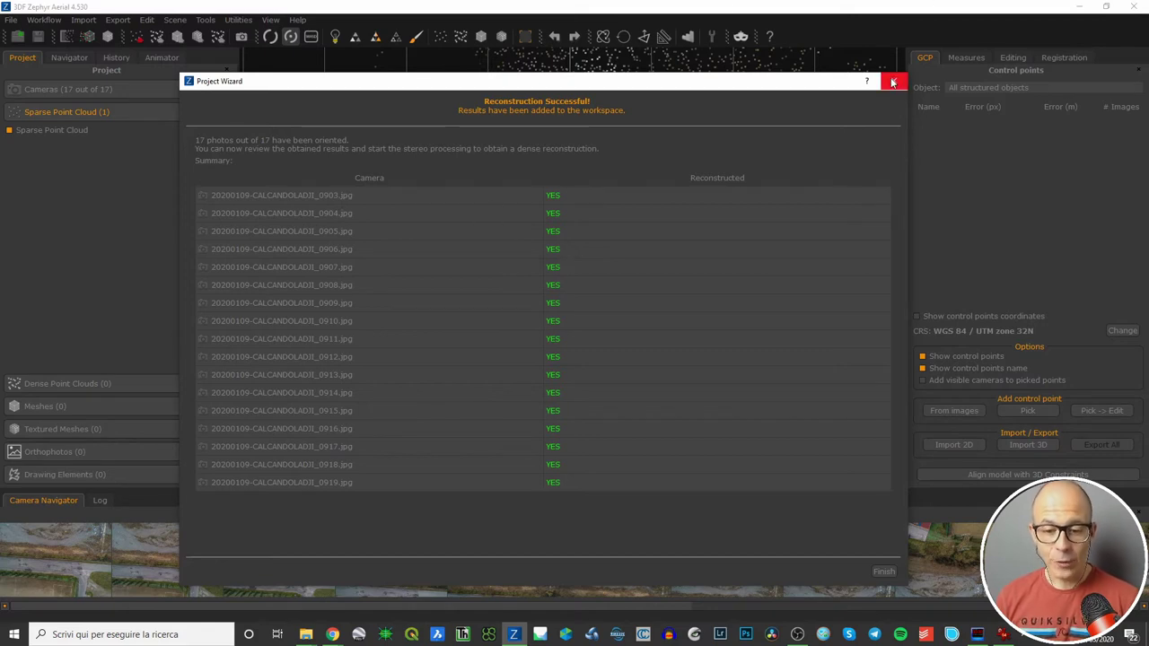
click(883, 572)
Examine the sparse point cloud and the camera positions above it from several angles and distances
mouse_move(581, 377)
mouse_down()
mouse_move(598, 300)
mouse_move(574, 316)
mouse_move(605, 361)
mouse_move(604, 393)
mouse_move(646, 379)
mouse_move(596, 384)
mouse_move(618, 350)
mouse_move(585, 354)
mouse_up()
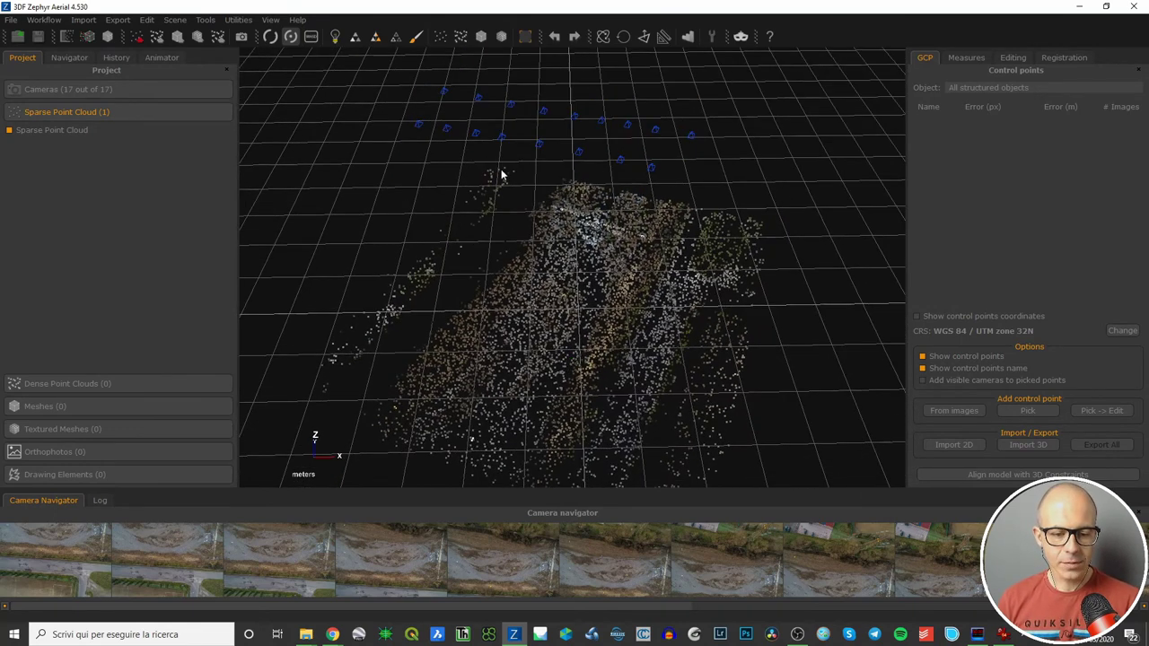
mouse_move(553, 323)
mouse_down()
mouse_move(566, 358)
mouse_move(605, 363)
mouse_move(597, 352)
mouse_move(613, 365)
mouse_move(585, 377)
mouse_move(593, 344)
mouse_move(520, 234)
mouse_up()
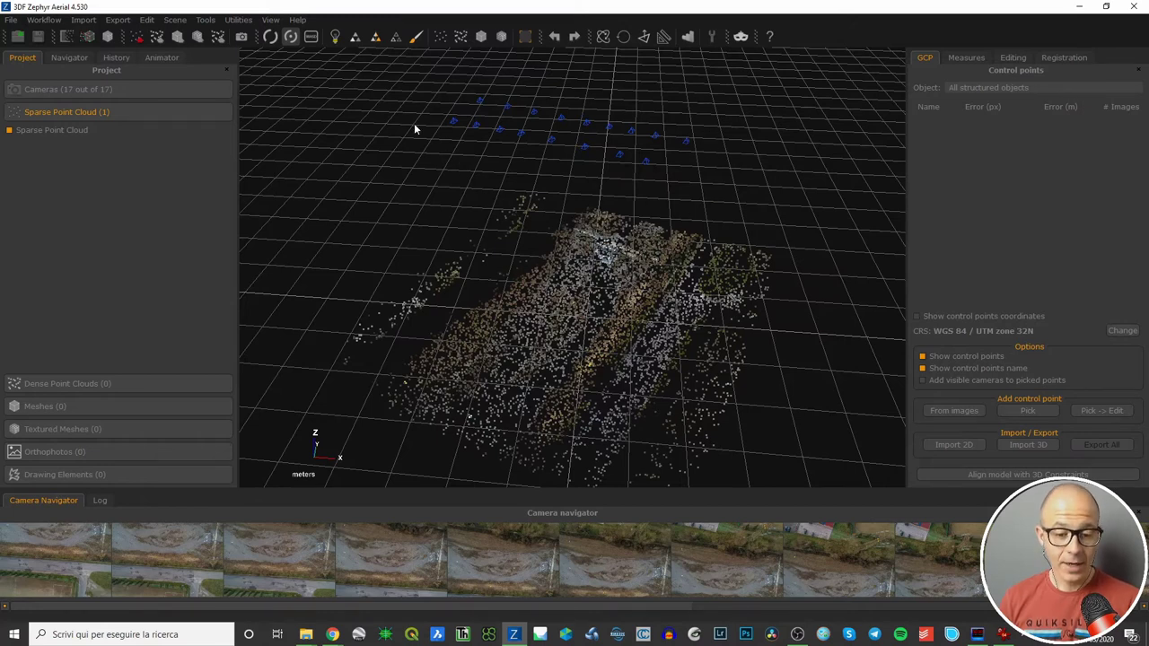
drag(415, 129, 535, 302)
drag(569, 149, 614, 251)
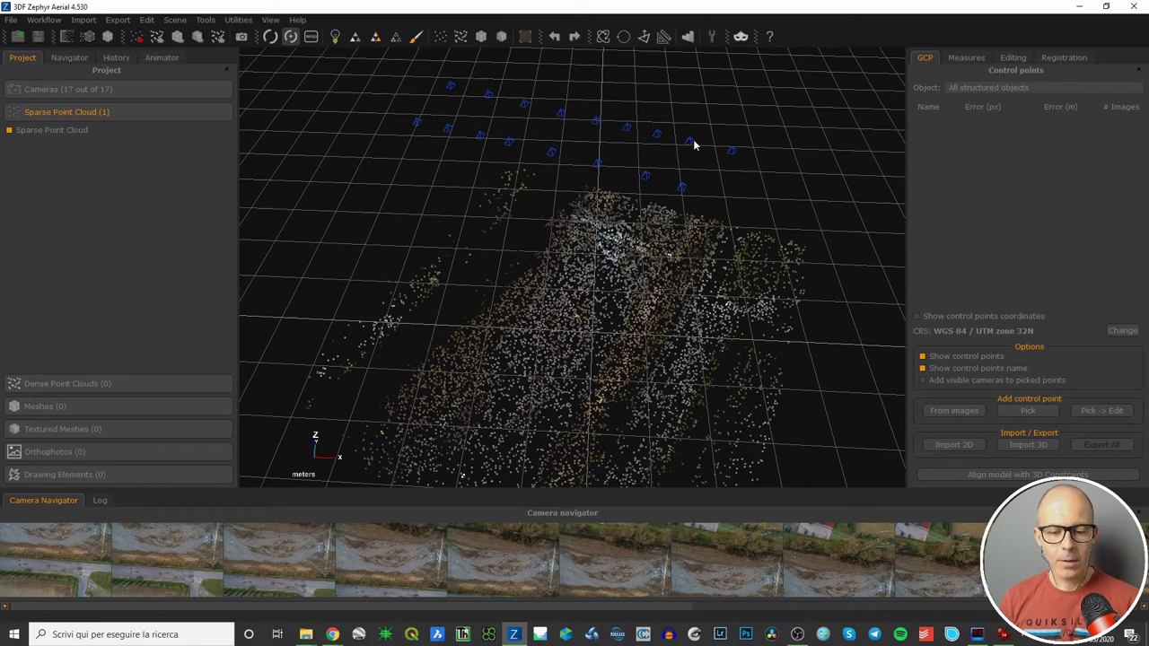
scroll(630, 311, down, 1)
mouse_move(626, 306)
mouse_down()
mouse_move(637, 318)
mouse_move(652, 278)
mouse_up()
scroll(636, 318, up, 1)
mouse_move(571, 278)
mouse_down()
mouse_move(559, 290)
mouse_move(695, 329)
mouse_move(617, 303)
mouse_move(569, 313)
mouse_move(616, 338)
mouse_move(598, 305)
mouse_move(664, 343)
mouse_move(602, 335)
mouse_move(645, 302)
mouse_up()
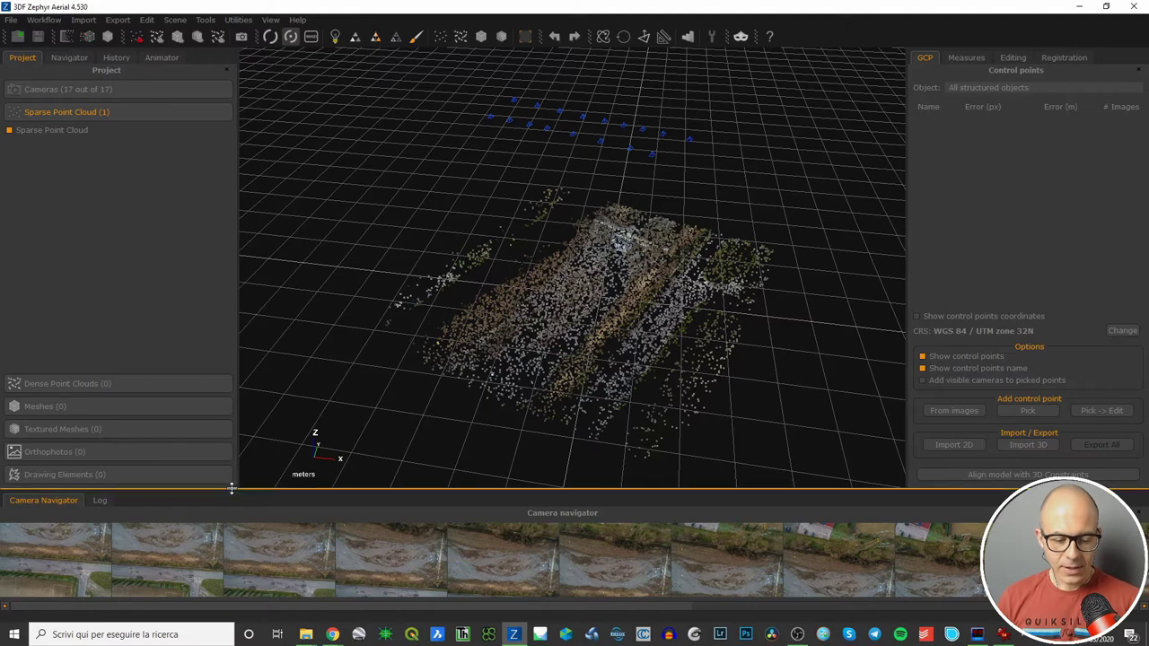
Inspect the enlarged camera thumbnails and the processing log, and return to a closer view of the point cloud
drag(230, 486, 240, 391)
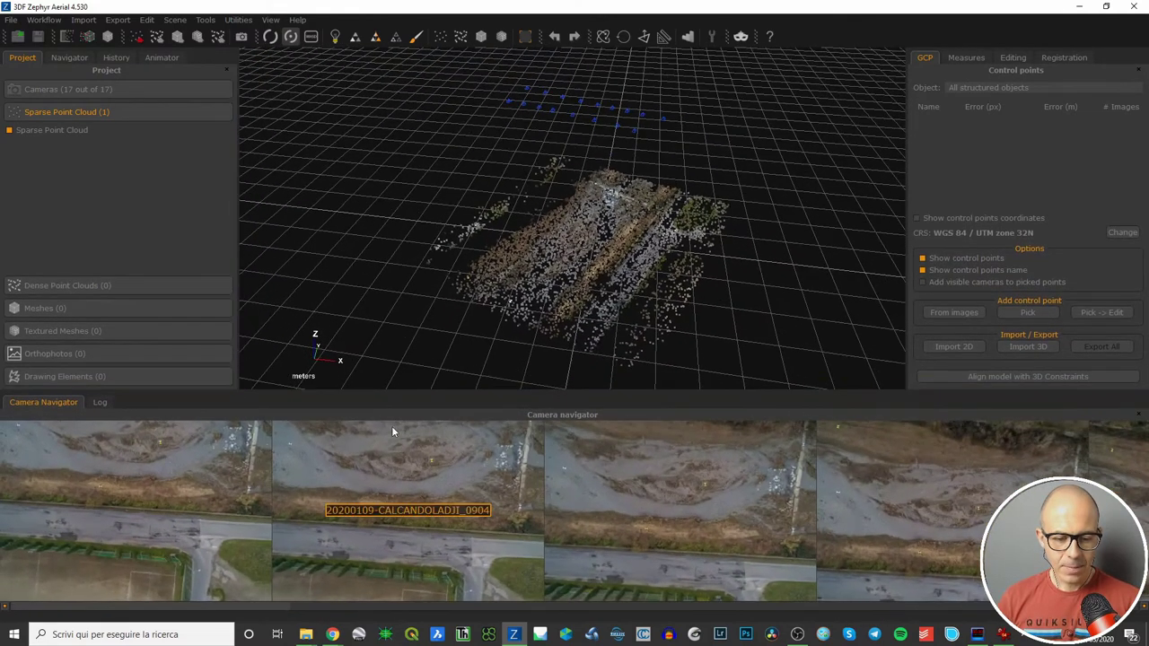
click(101, 402)
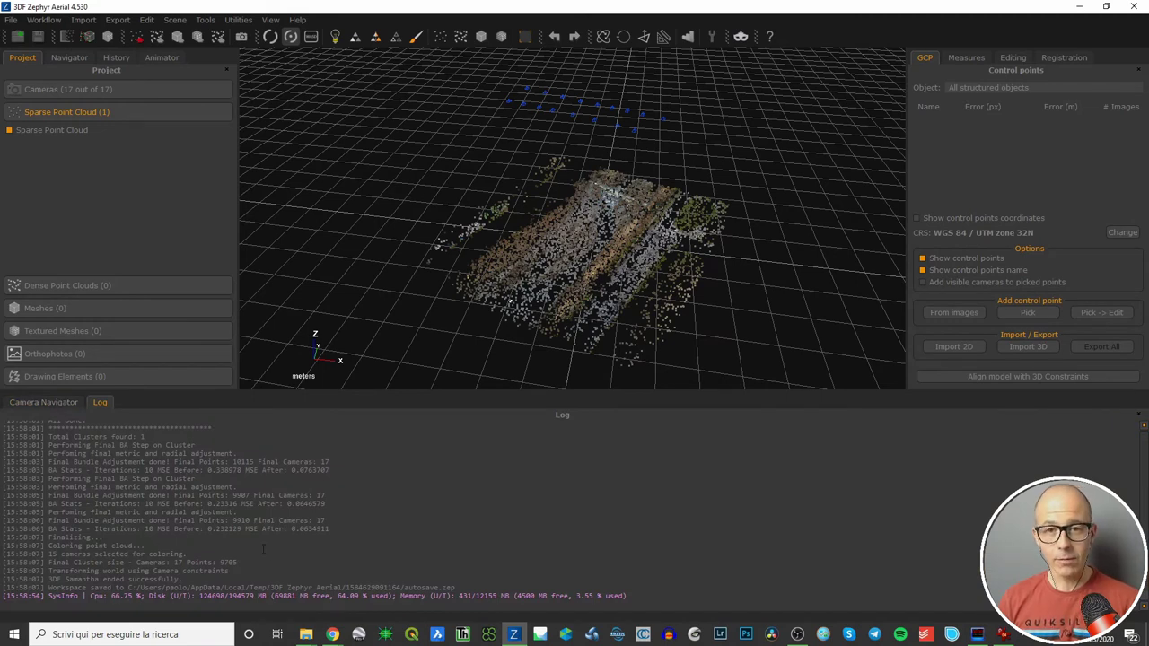
click(49, 402)
drag(479, 389, 557, 371)
scroll(560, 371, up, 2)
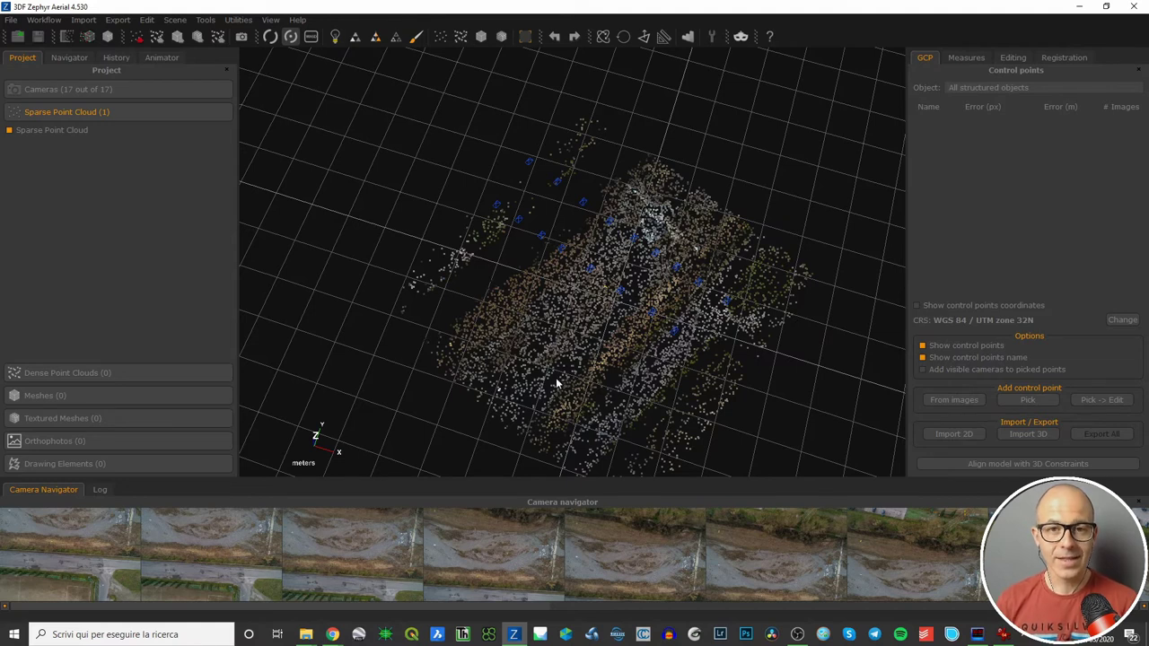
List the project's cameras and repeatedly switch the visibility of 20200109-CALCANDOLADJI_0903.jpg off and on to identify its position in the scene
click(61, 112)
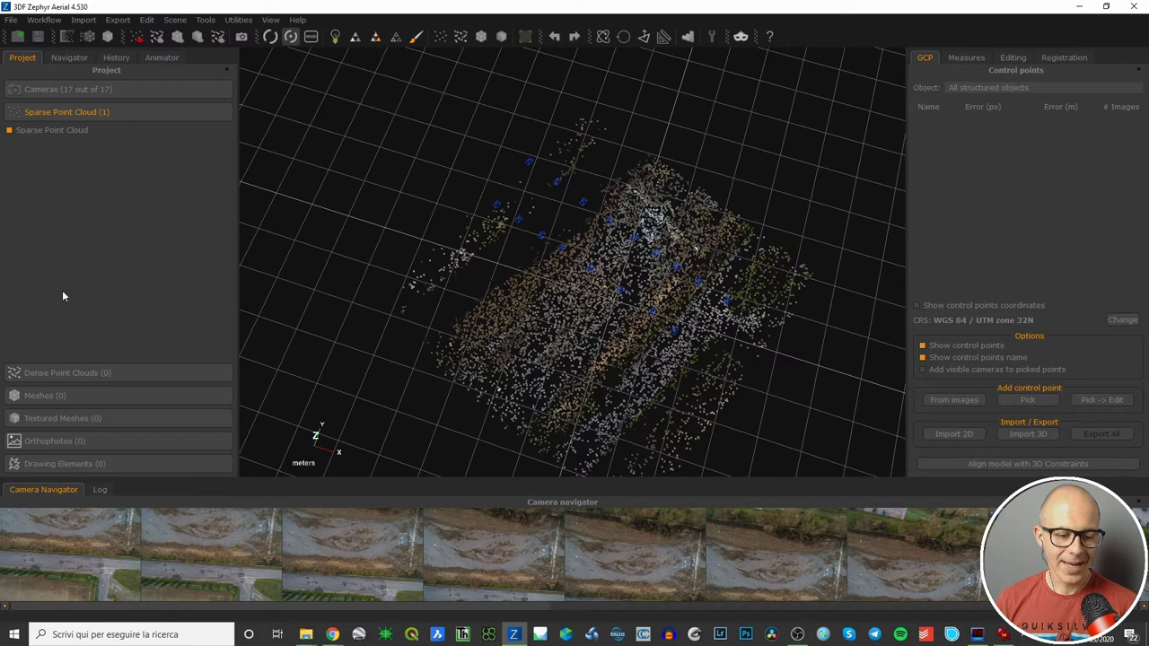
click(53, 90)
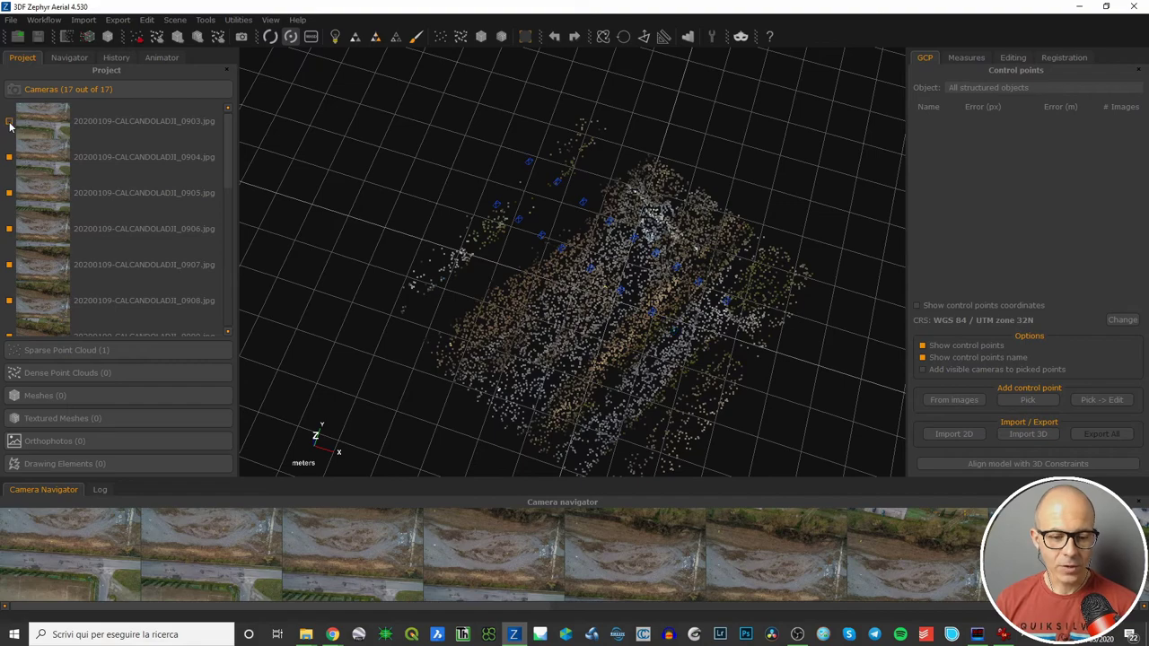
drag(552, 368, 579, 298)
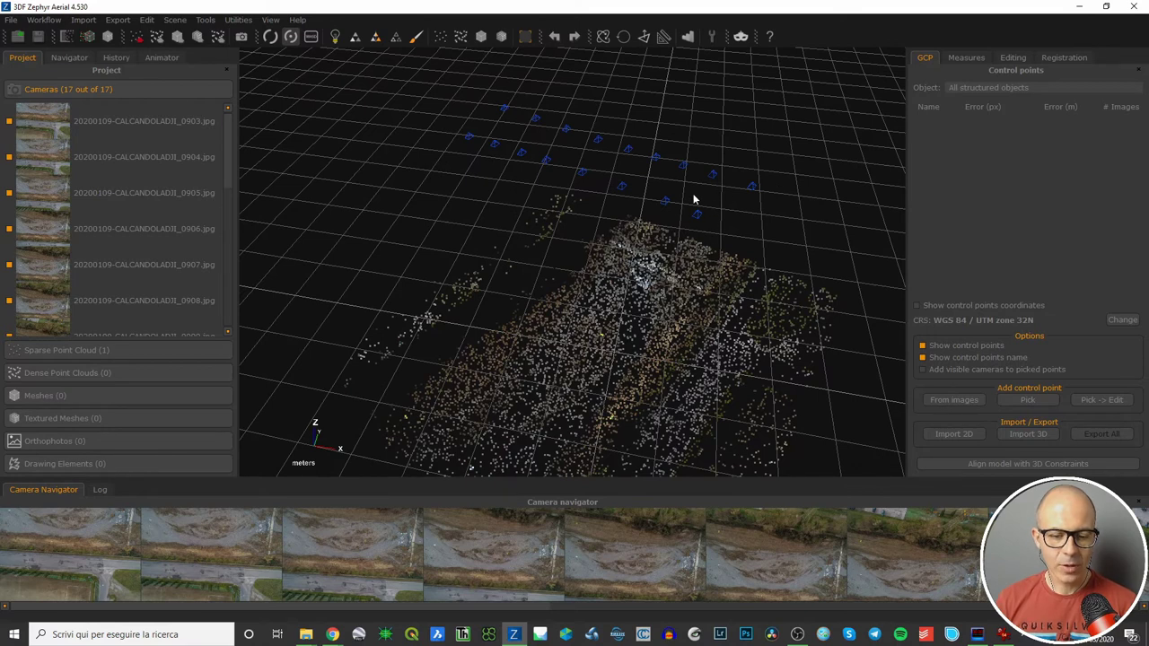
click(9, 122)
click(9, 122)
click(9, 122)
click(9, 122)
click(9, 122)
click(9, 122)
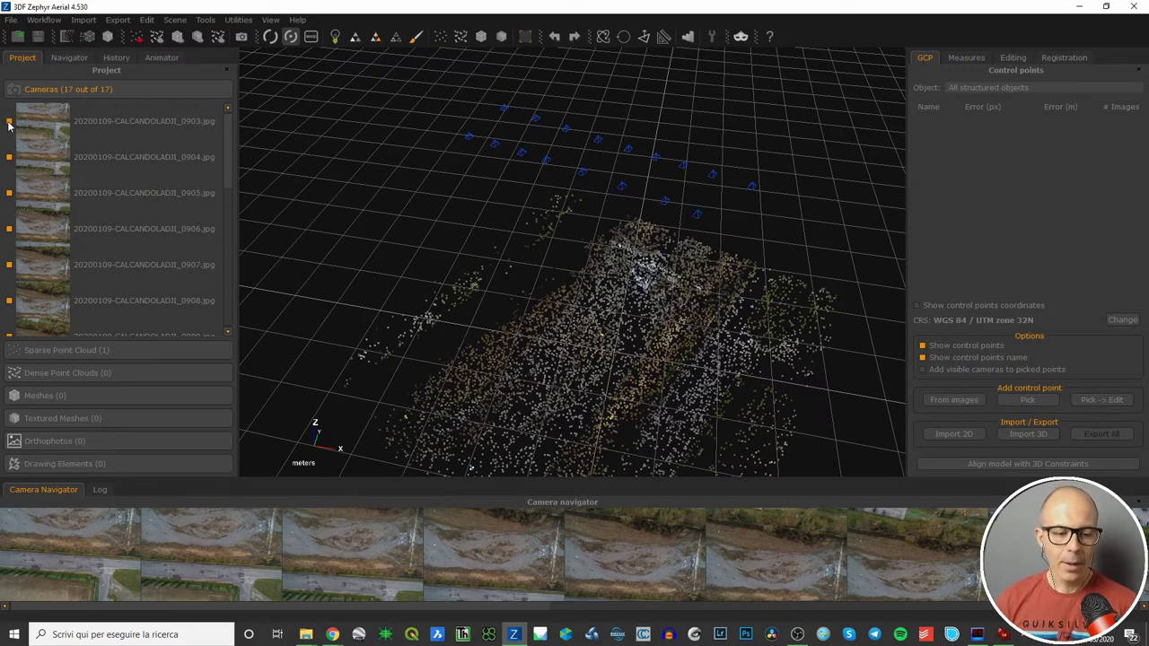
click(9, 122)
click(9, 122)
click(9, 123)
click(9, 122)
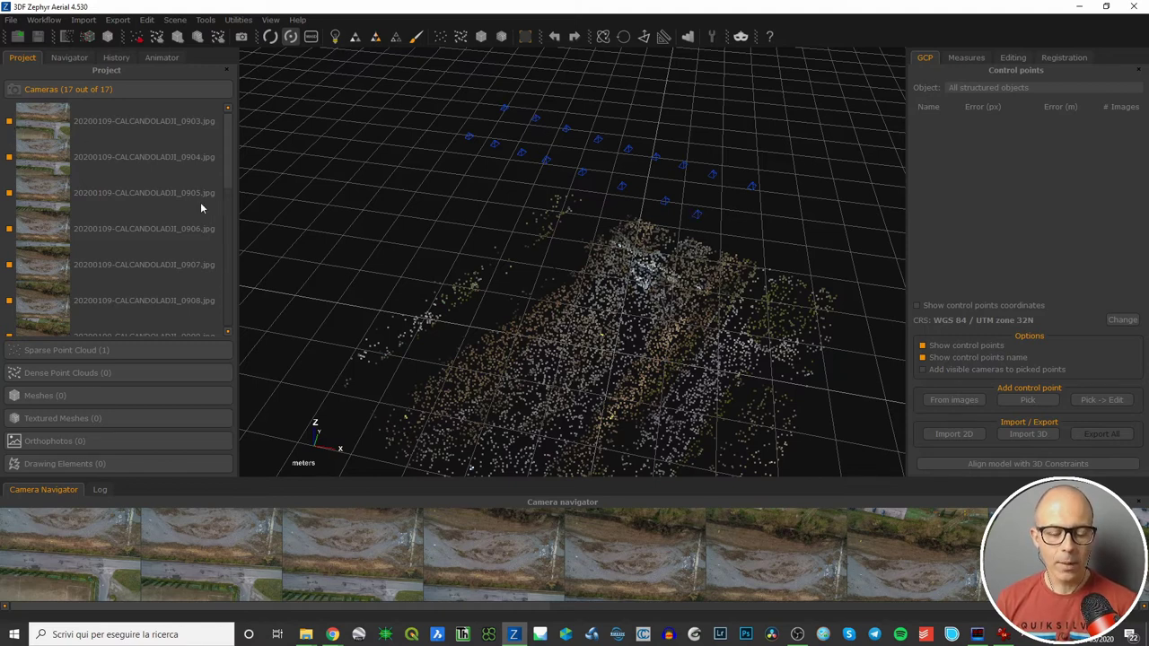
Hide all cameras in the scene, and show them all again
right_click(127, 117)
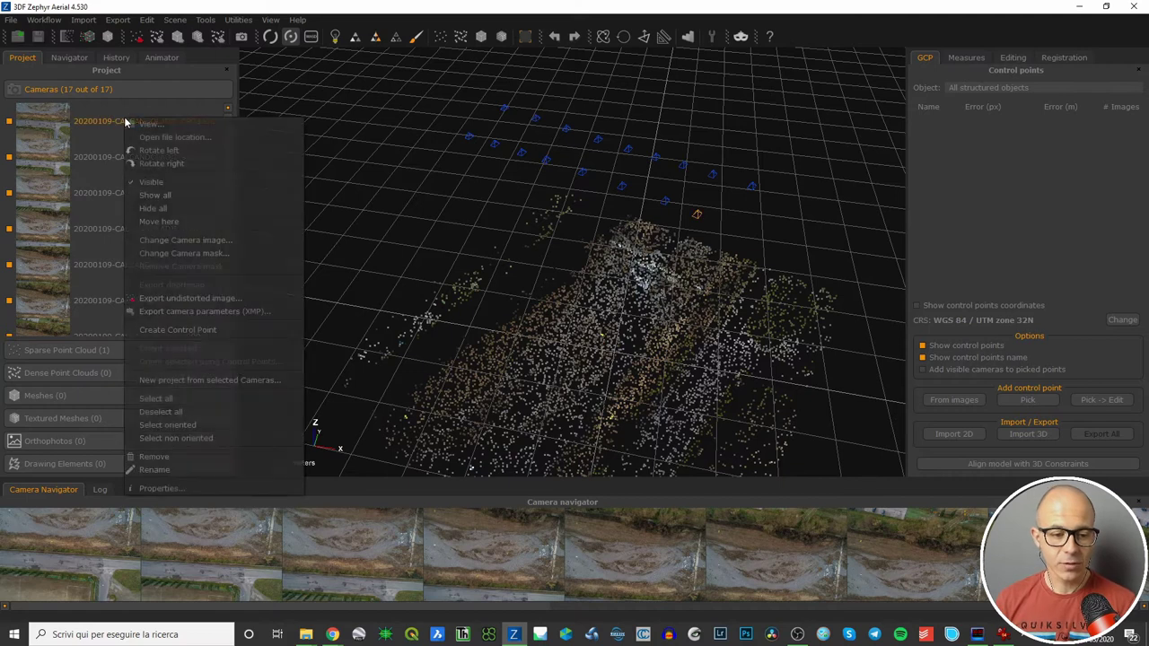
click(172, 212)
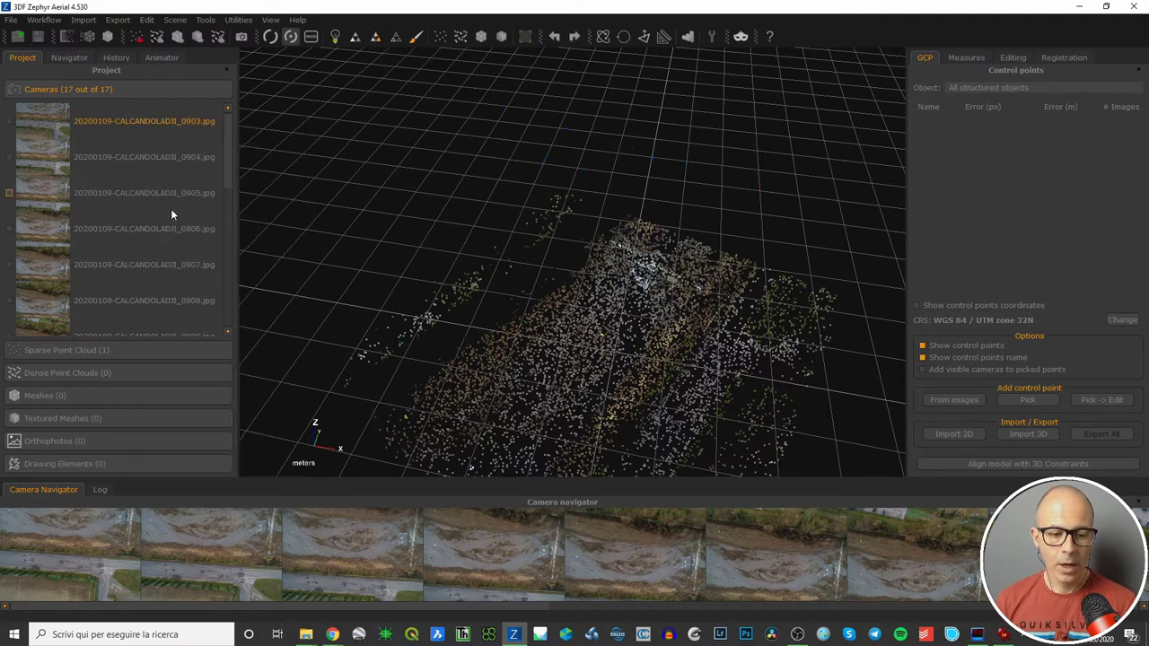
right_click(142, 122)
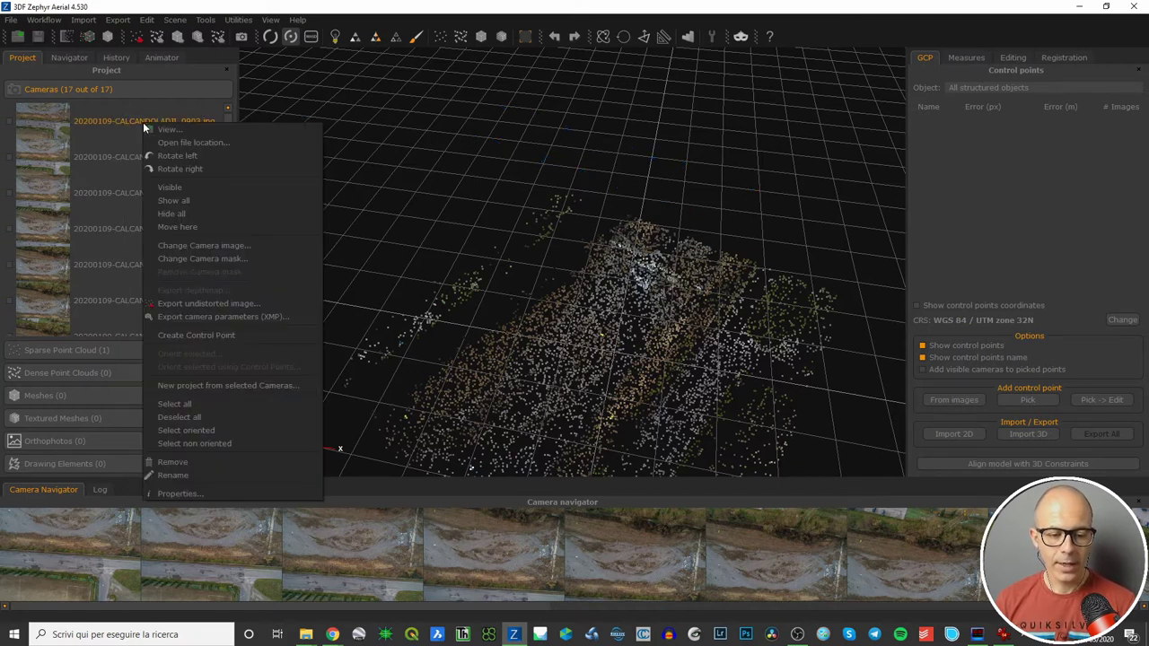
click(179, 200)
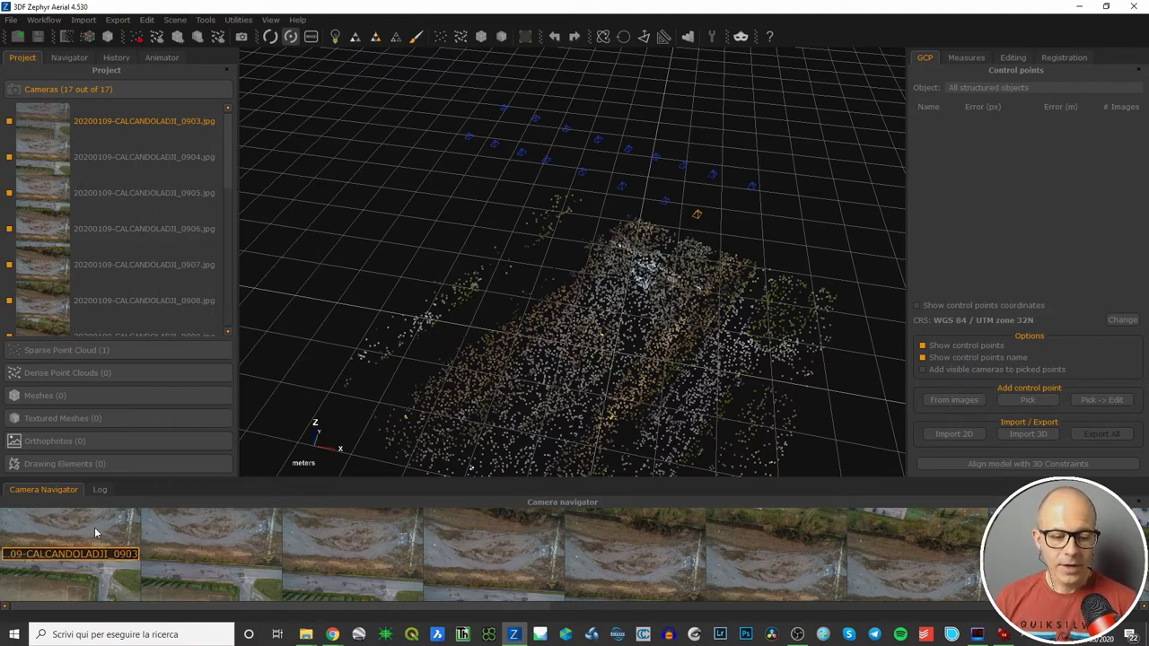
Open the properties of 20200109-CALCANDOLADJI_0903.jpg and examine its path, resolution, position, internal parameters and statistics
double_click(52, 110)
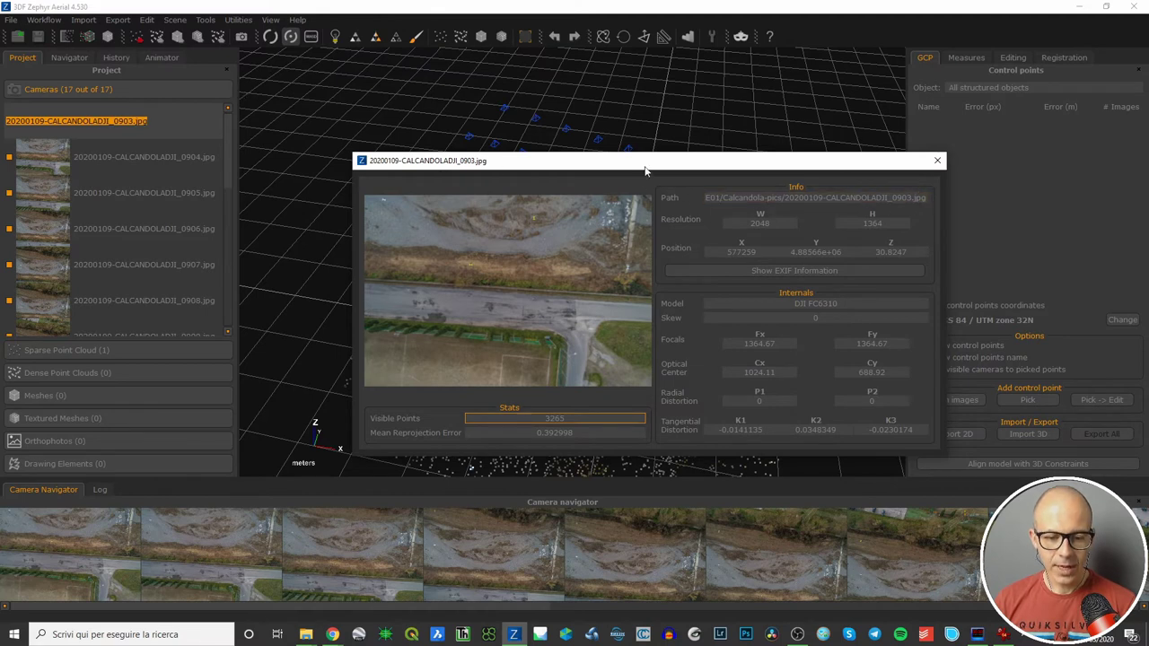
drag(644, 171, 561, 130)
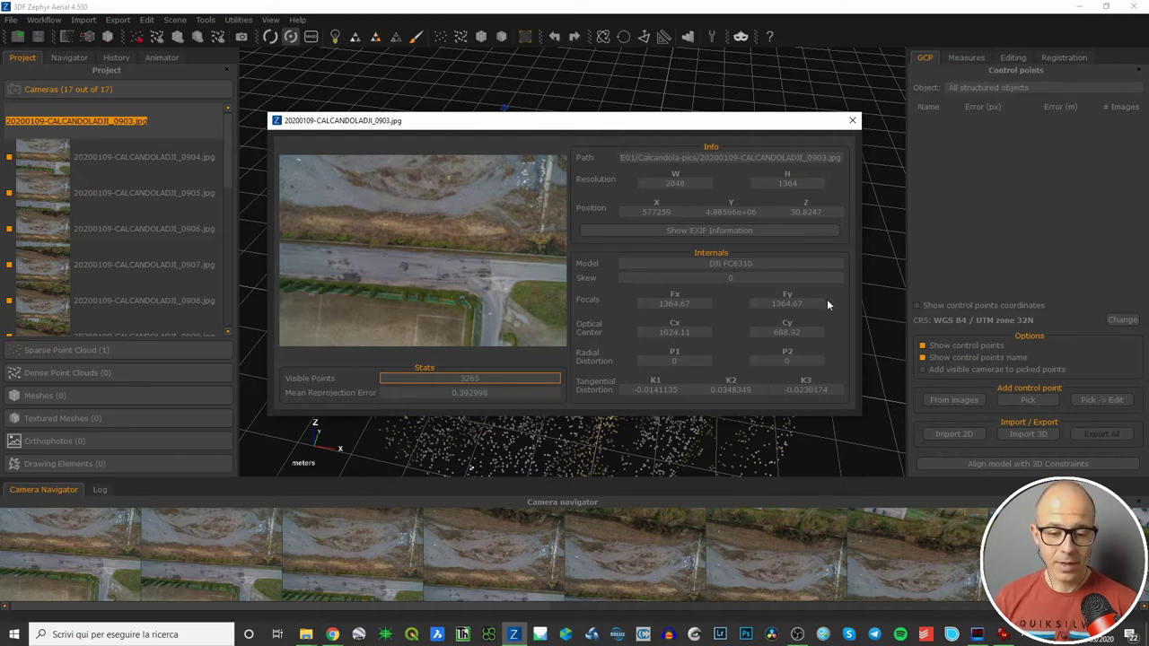
click(697, 158)
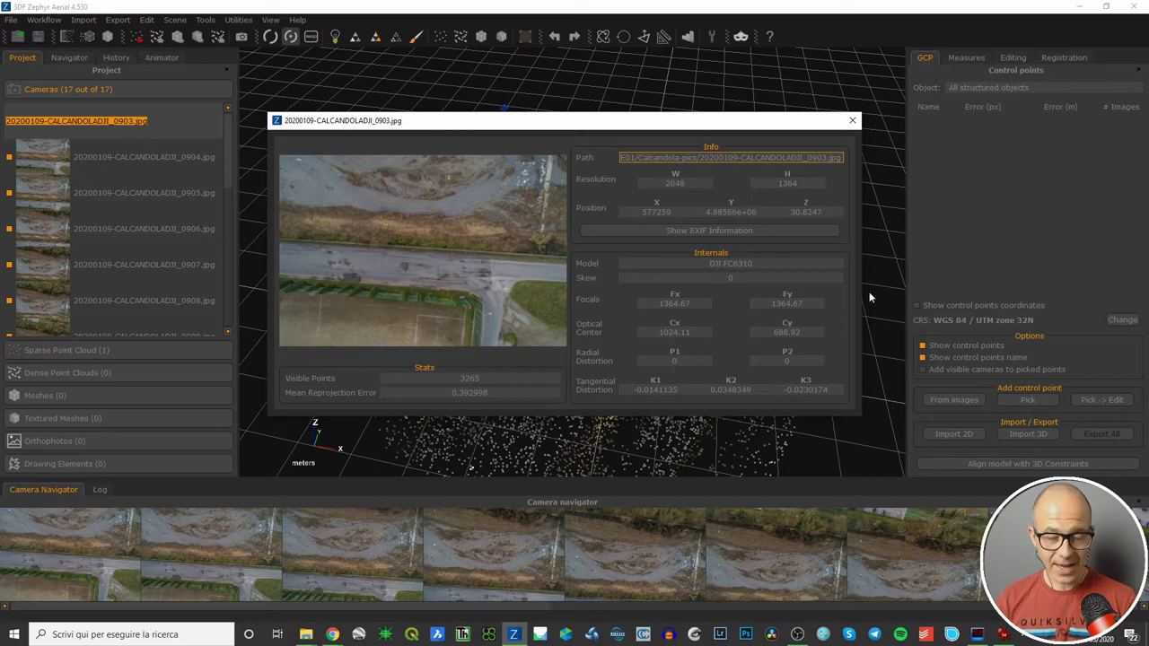
Review the photo's EXIF information in an enlarged window, and close both the EXIF and camera property windows
click(766, 230)
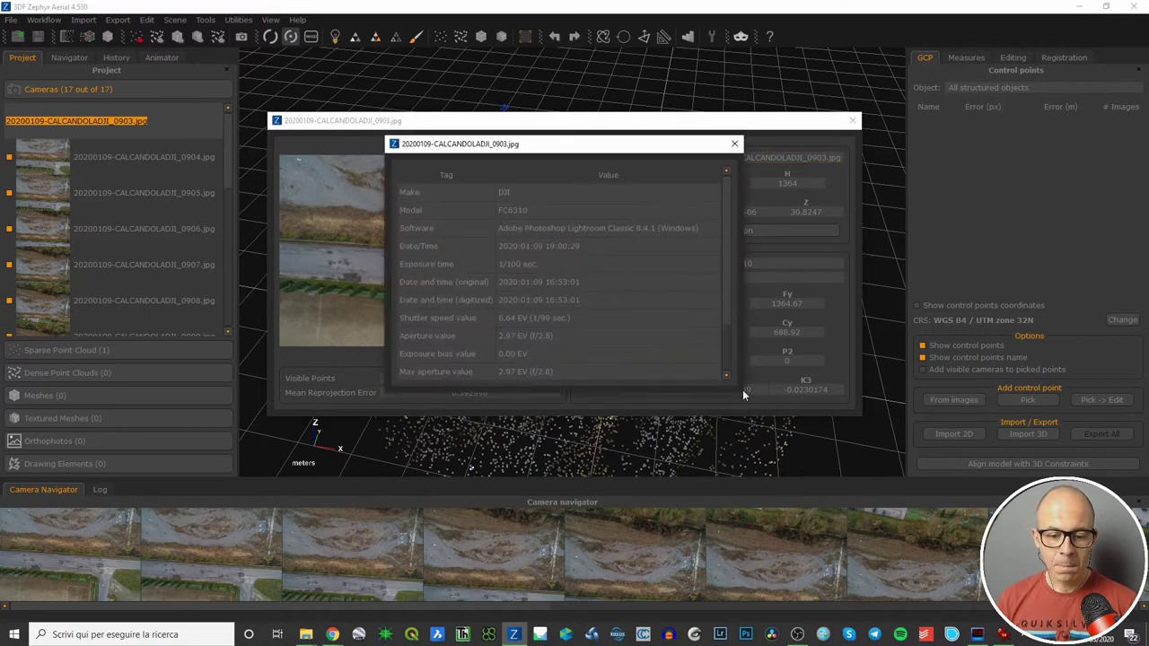
drag(742, 391, 844, 518)
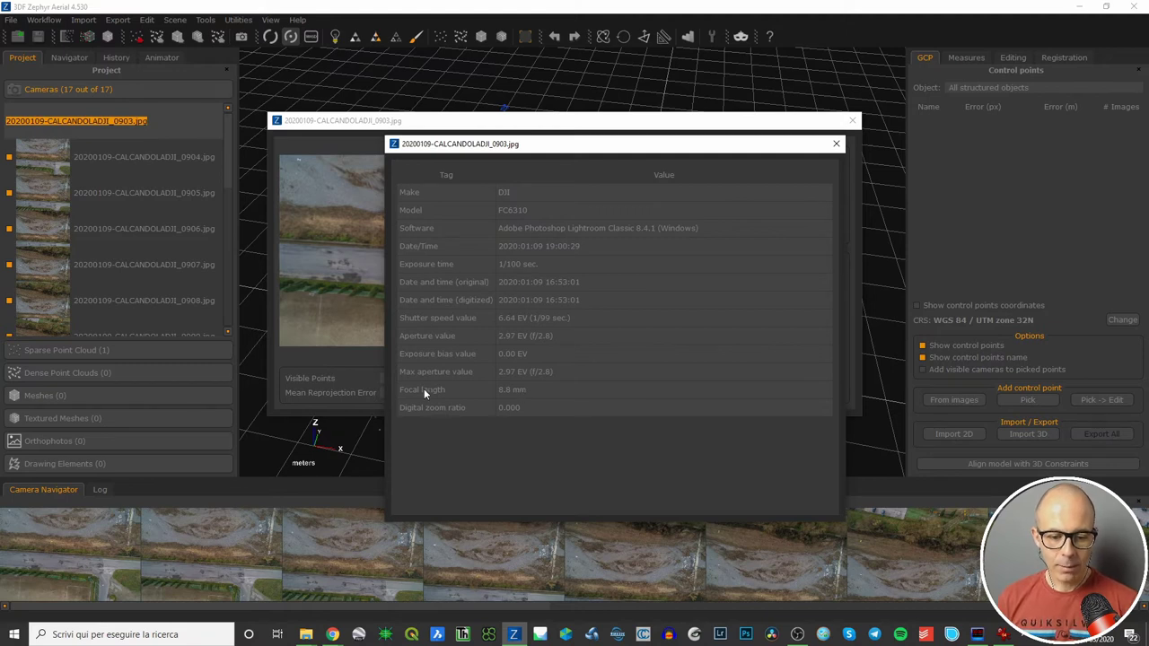
drag(767, 146, 653, 157)
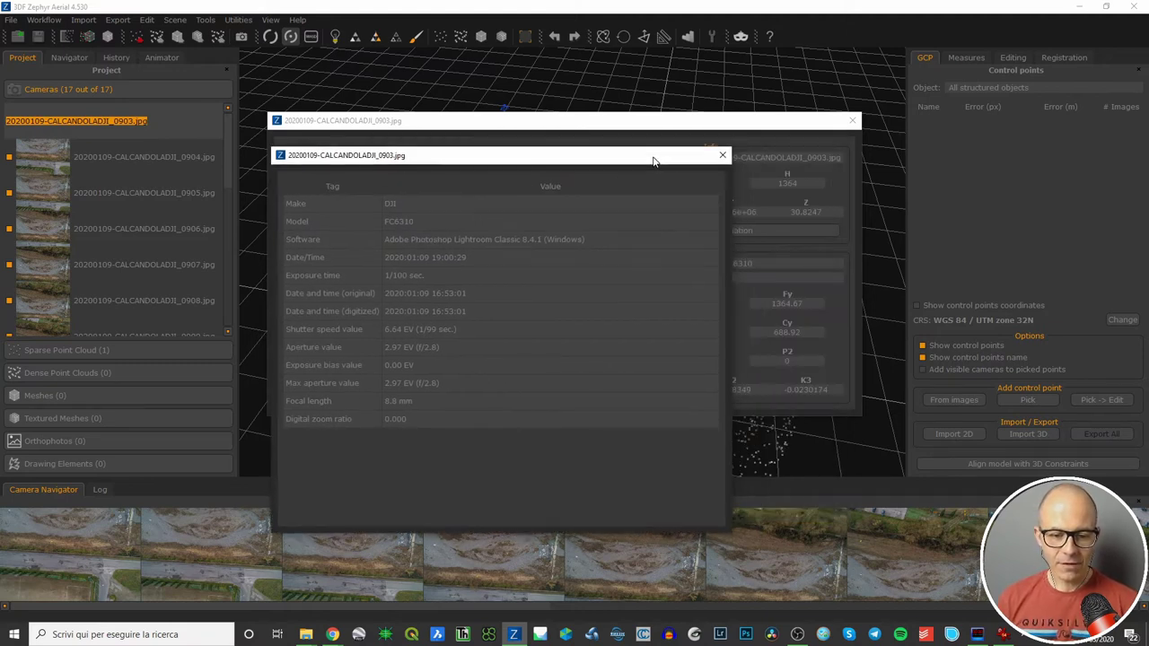
click(722, 156)
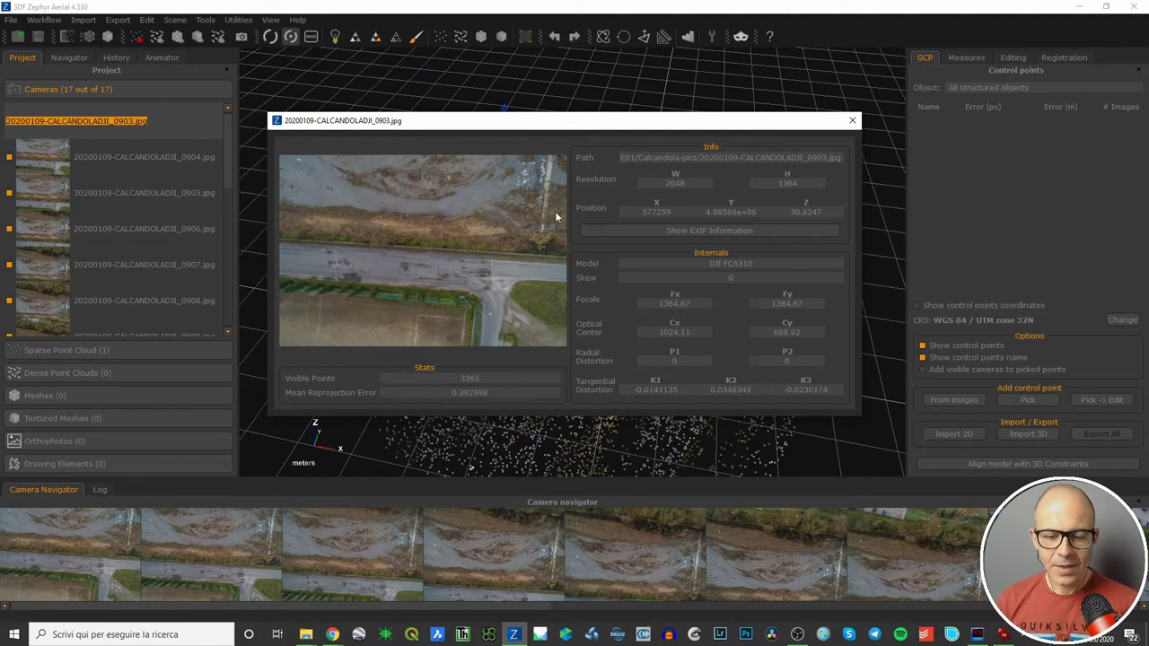
drag(597, 129, 589, 116)
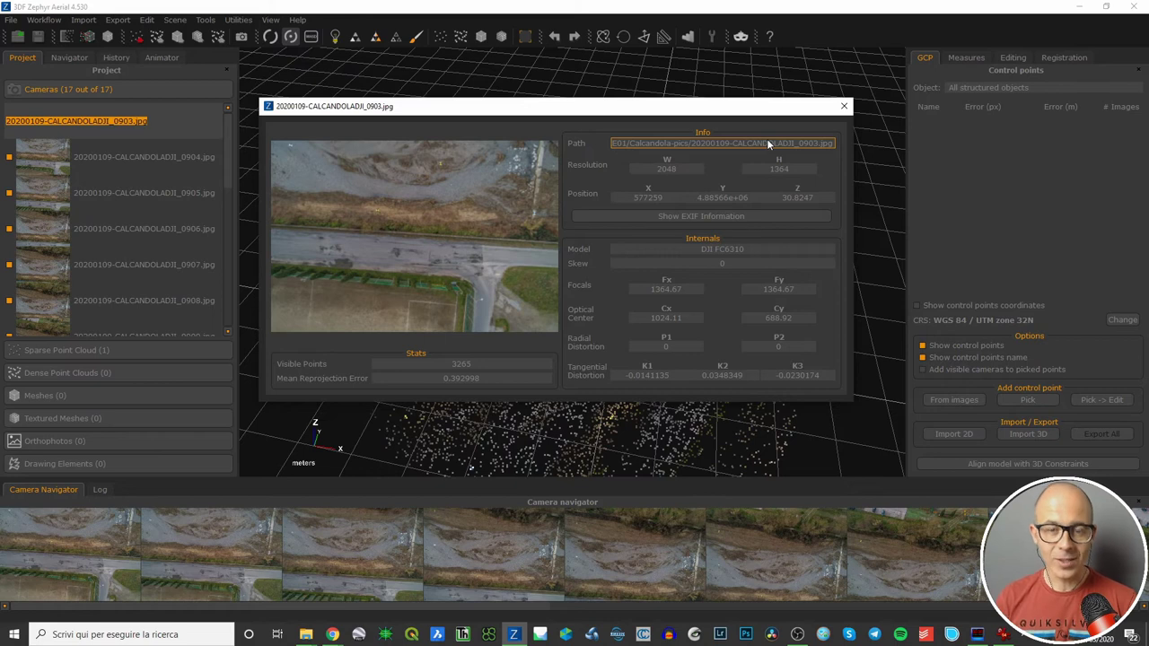
click(843, 106)
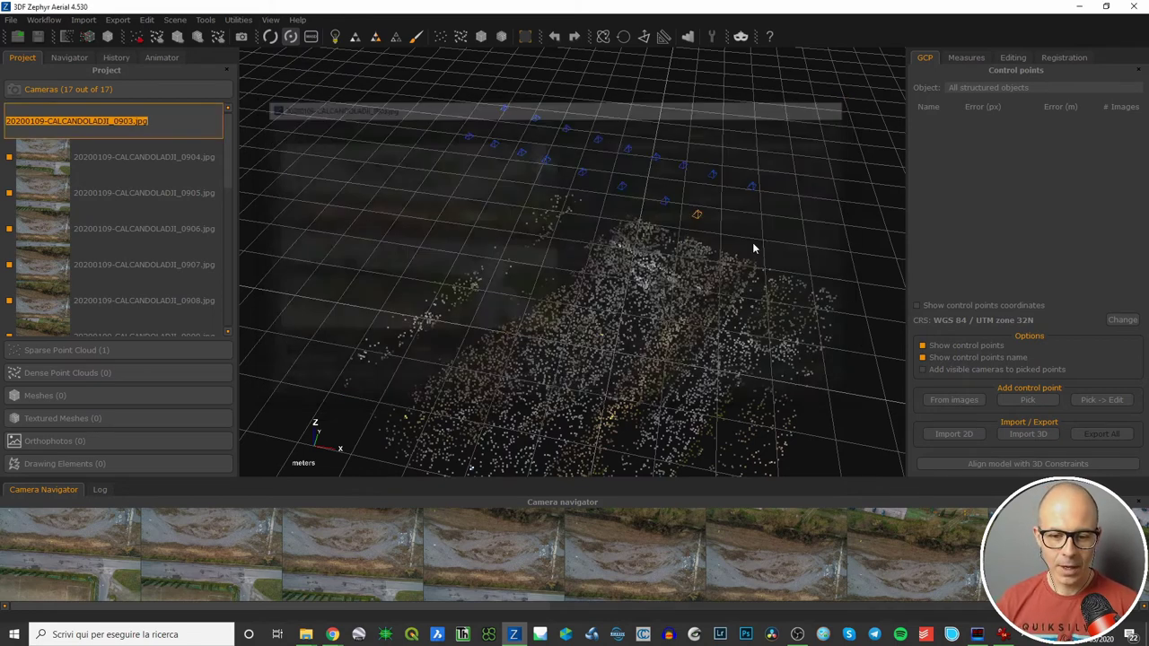
Open 20200109-CALCANDOLADJI_0904.jpg in the image viewer and enlarge its window to nearly fill the screen
right_click(195, 526)
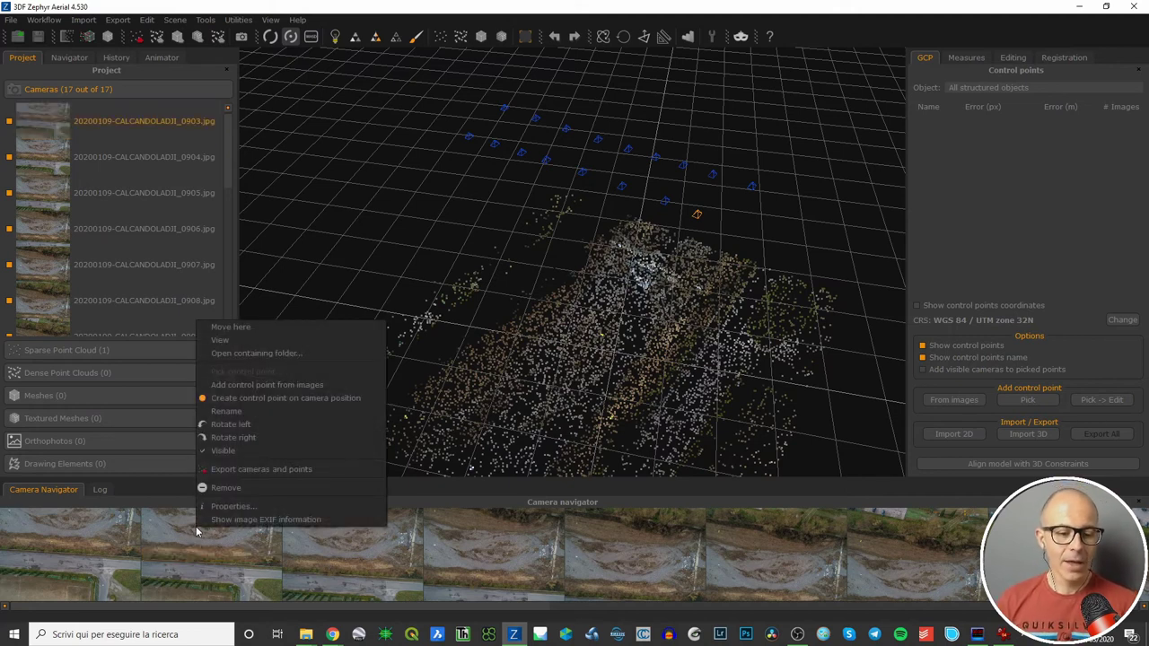
click(221, 342)
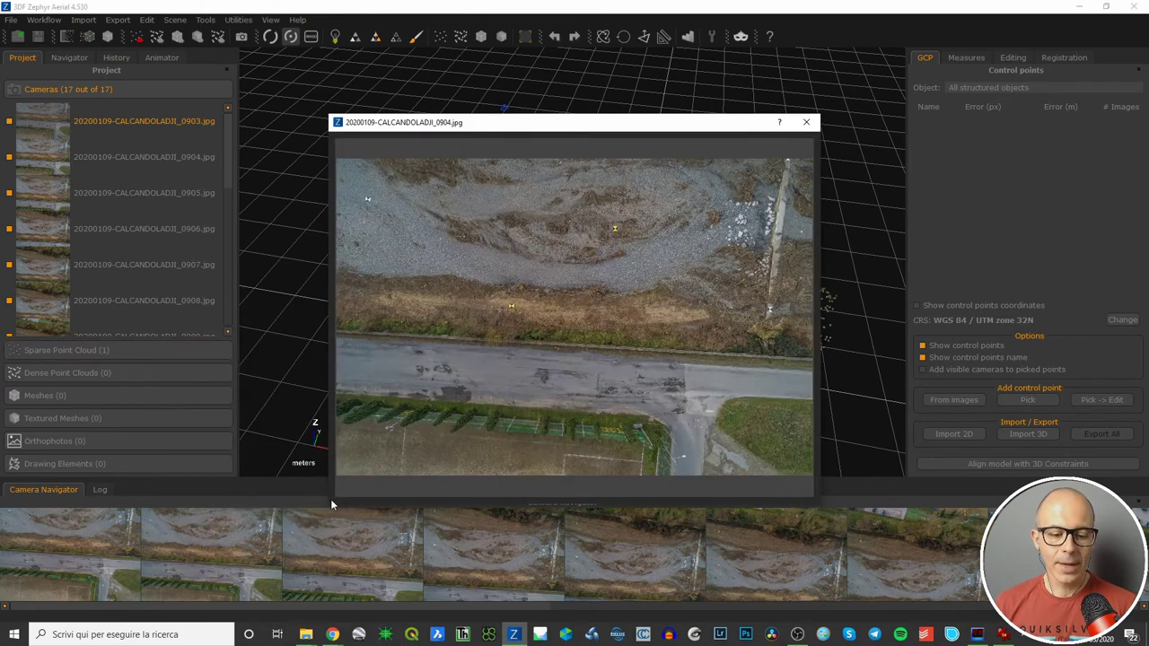
drag(330, 505, 31, 592)
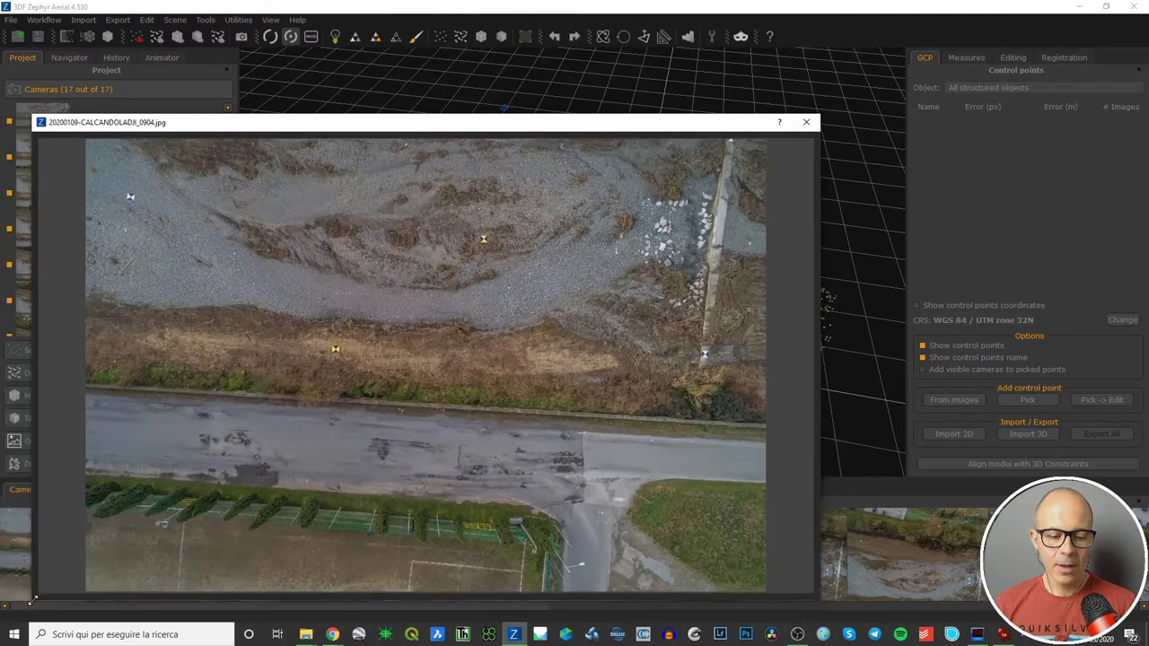
drag(818, 115, 1106, 16)
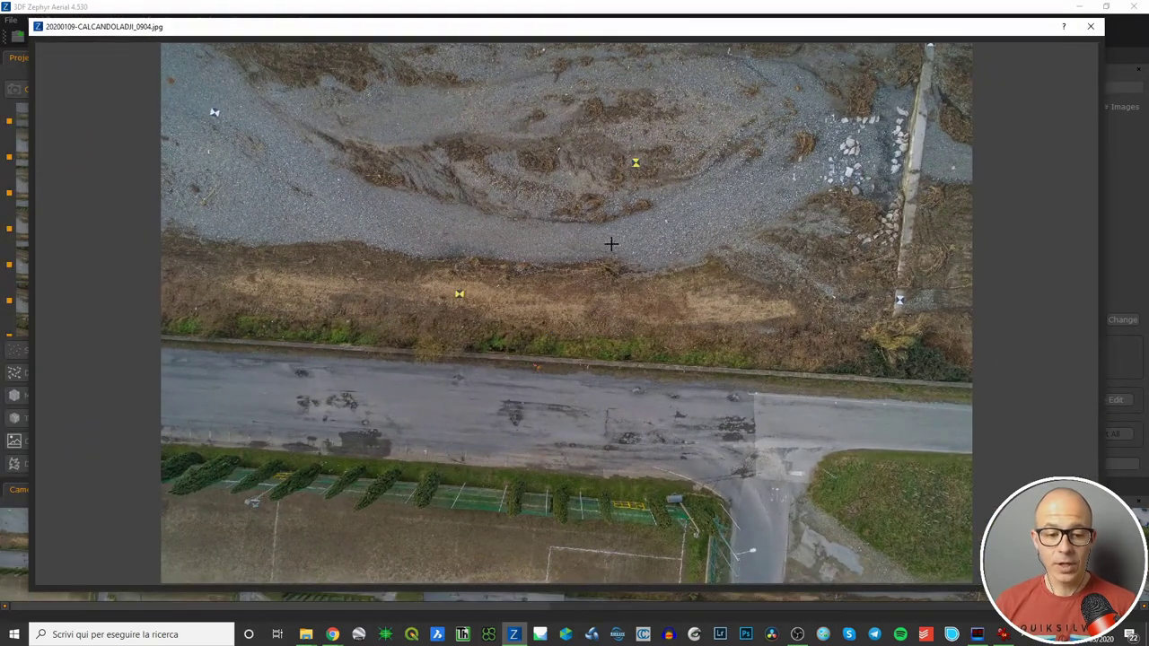
Inspect the ground detail of the photo around the gravel bed and dry grass at several magnifications
scroll(595, 227, up, 5)
scroll(594, 228, down, 6)
scroll(595, 226, up, 3)
drag(595, 225, 674, 293)
scroll(682, 282, down, 3)
scroll(676, 297, up, 6)
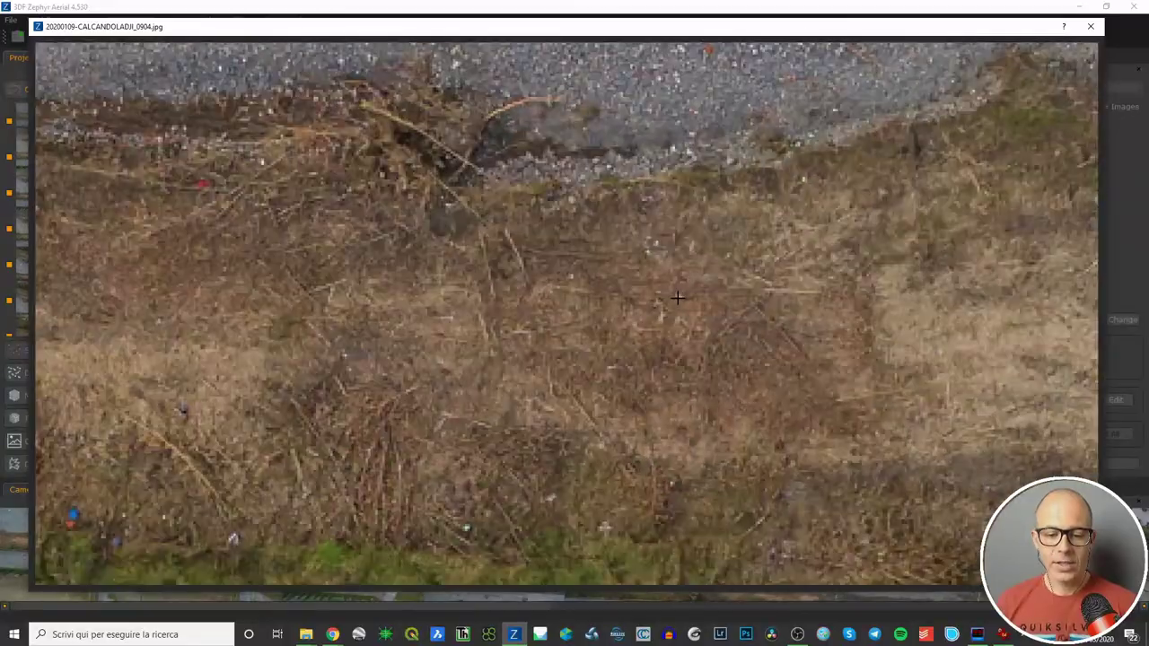
scroll(676, 297, down, 5)
scroll(634, 183, up, 6)
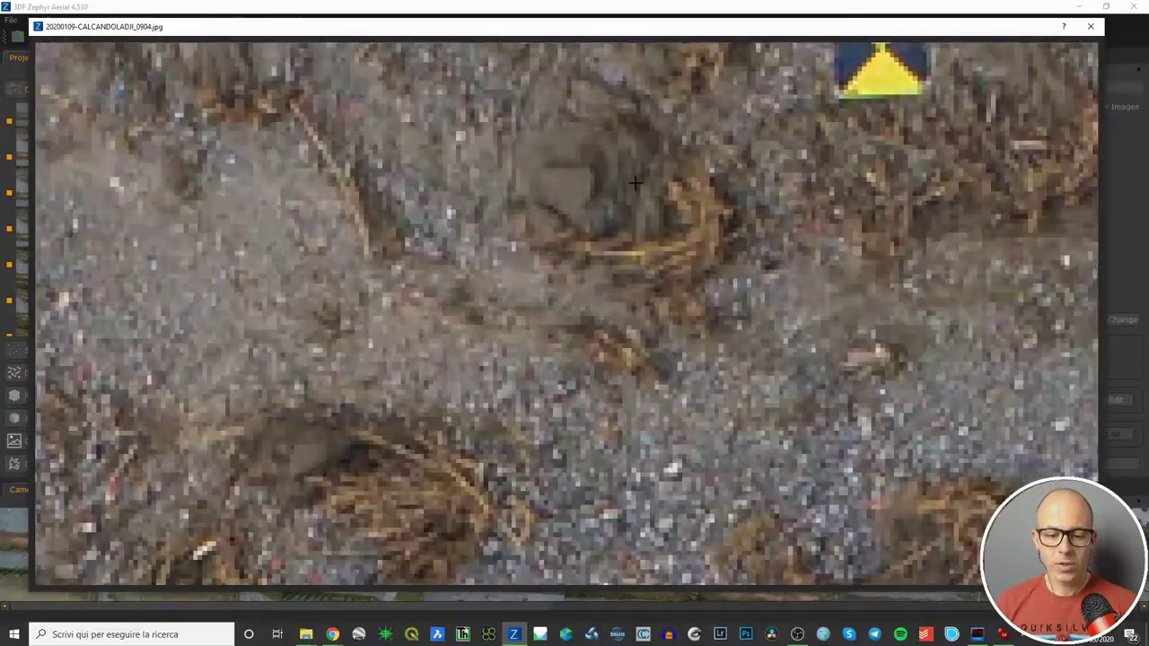
scroll(635, 183, down, 5)
scroll(710, 176, up, 5)
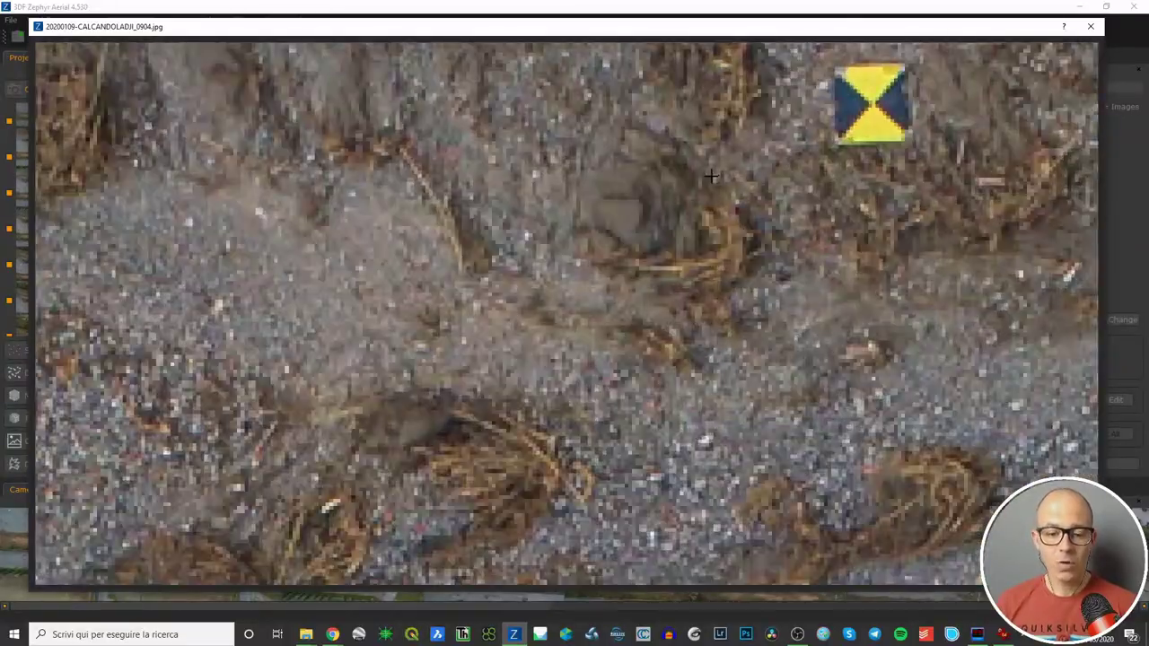
Examine the center of the yellow-and-dark ground target in the gravel area at pixel level, and close the photo
drag(709, 176, 365, 326)
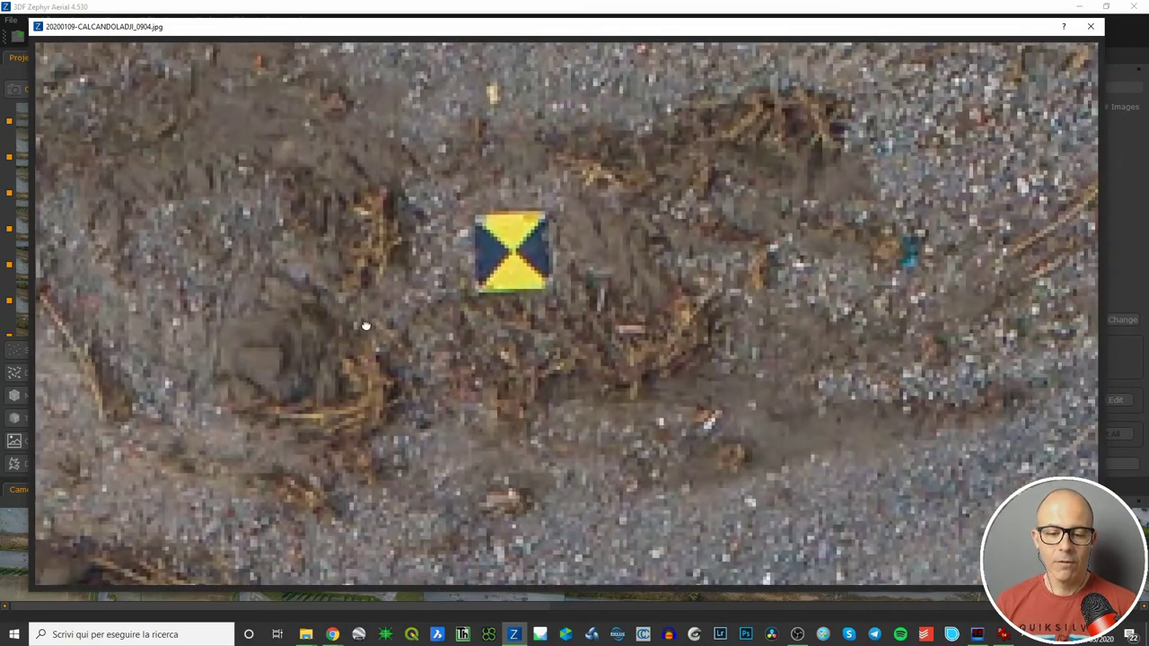
scroll(502, 242, up, 5)
drag(487, 238, 517, 267)
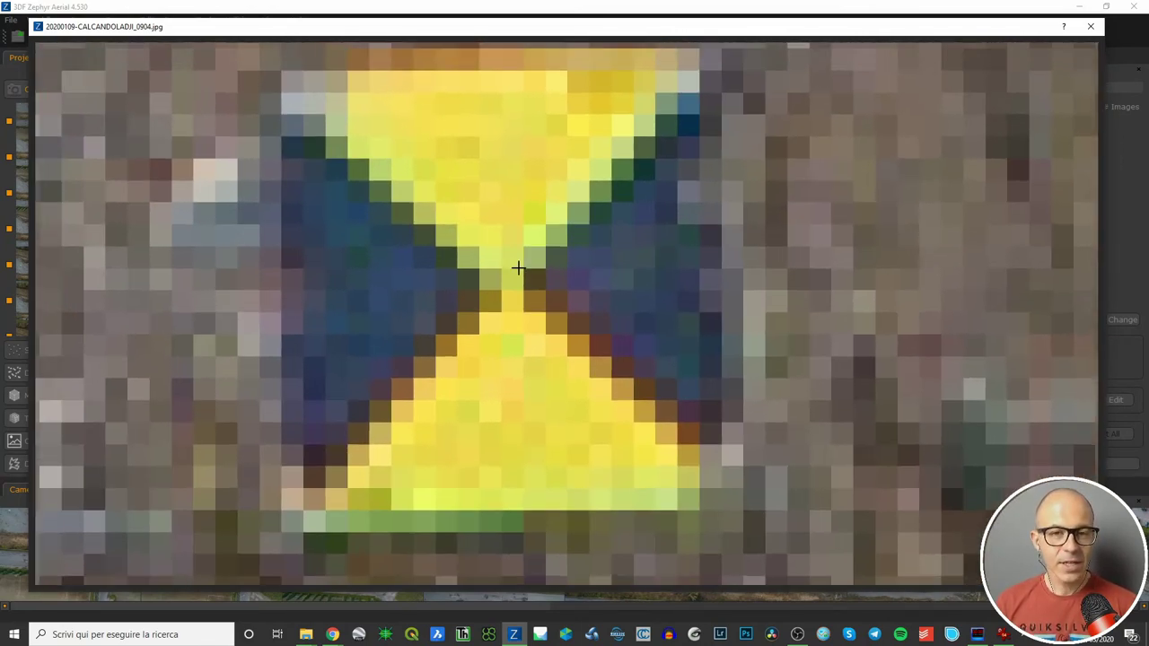
scroll(517, 267, up, 2)
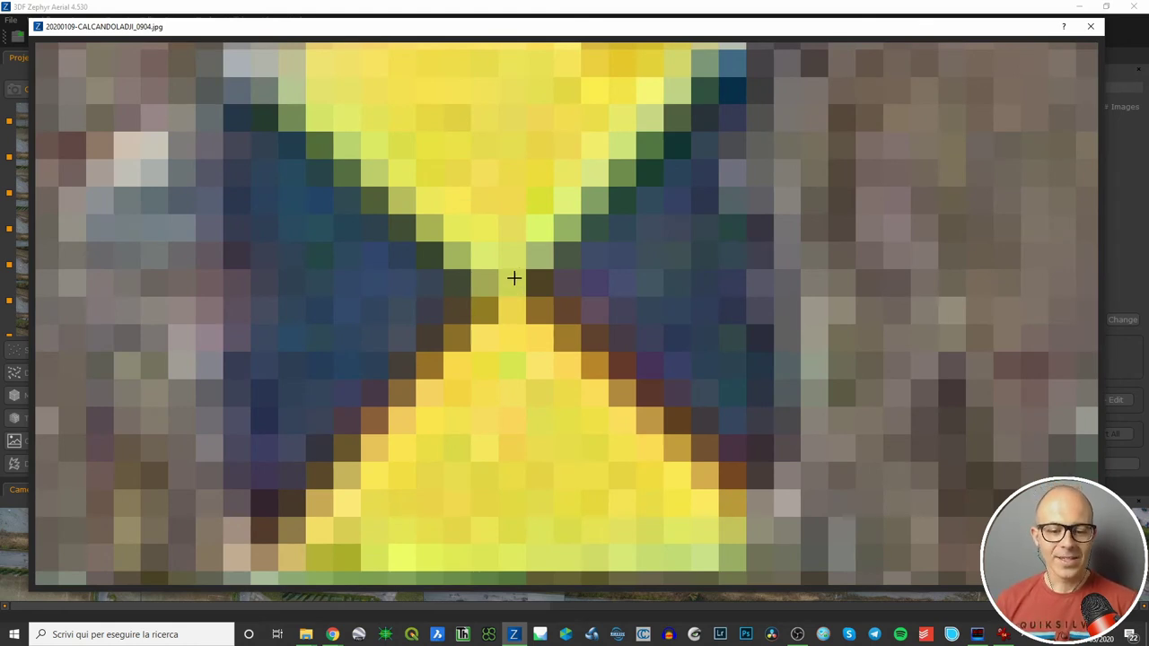
scroll(513, 283, down, 8)
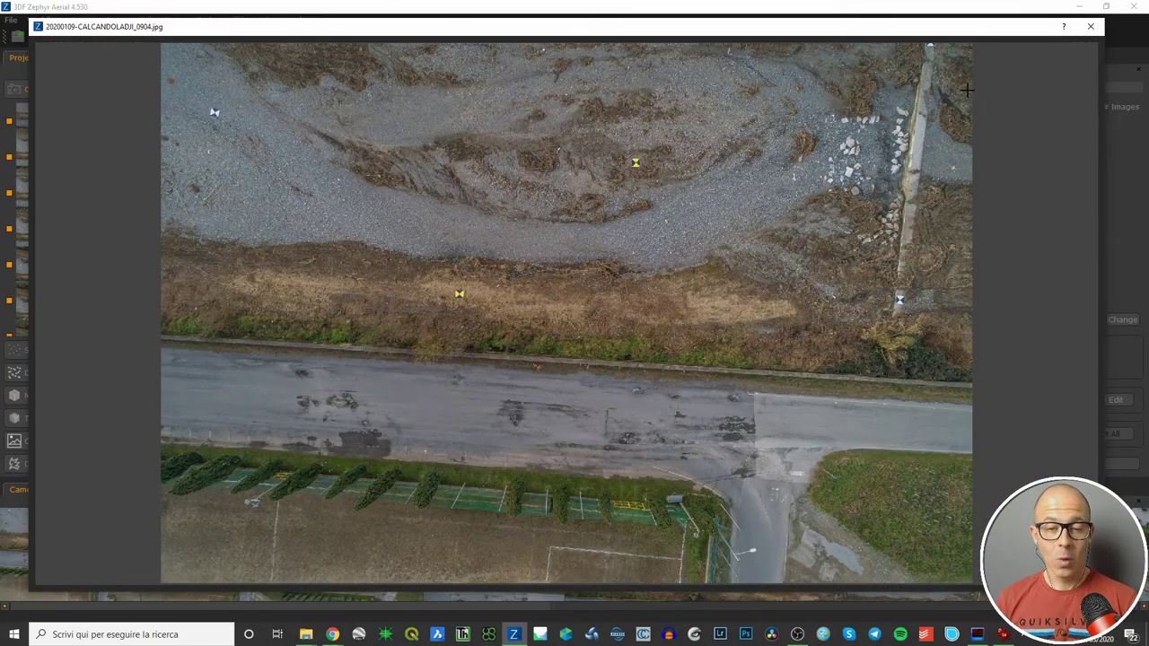
click(1091, 27)
Open control point selection from images on photo 0904, examine the ground target in the dry grass, and exit without placing a point
right_click(220, 527)
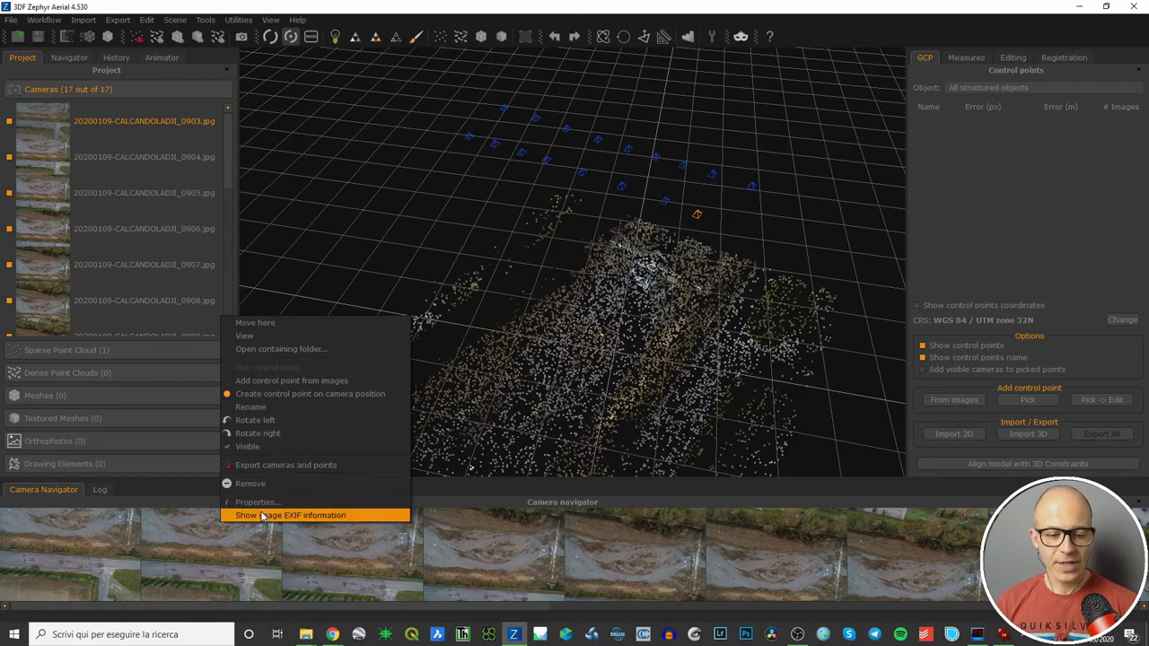
click(307, 380)
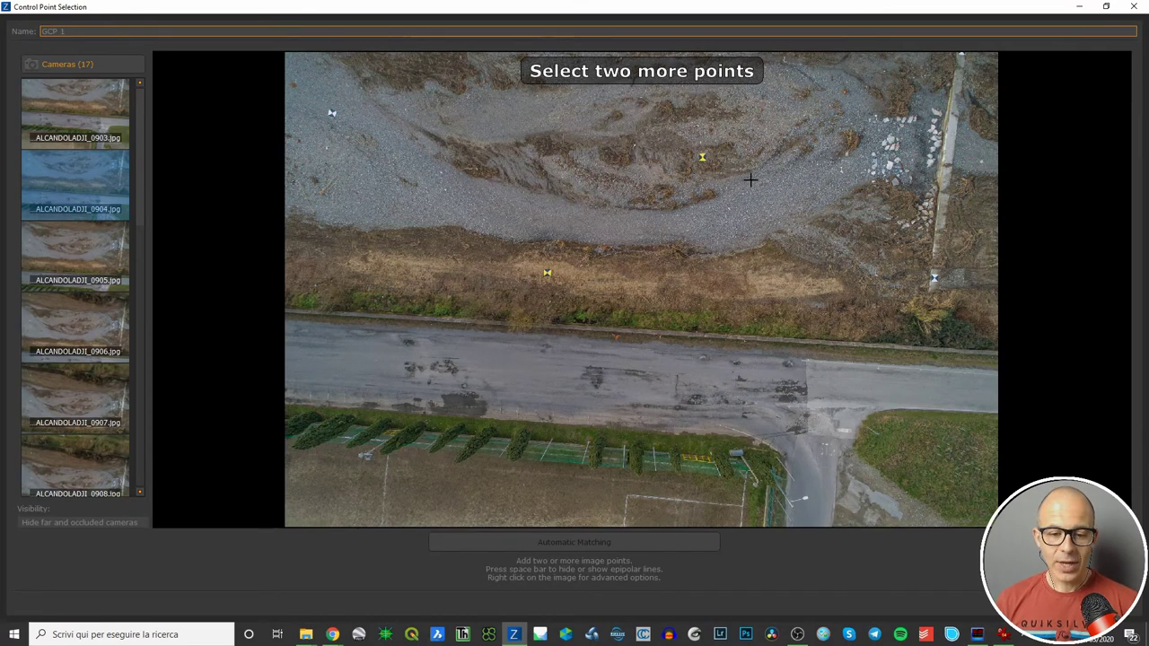
scroll(542, 290, up, 2)
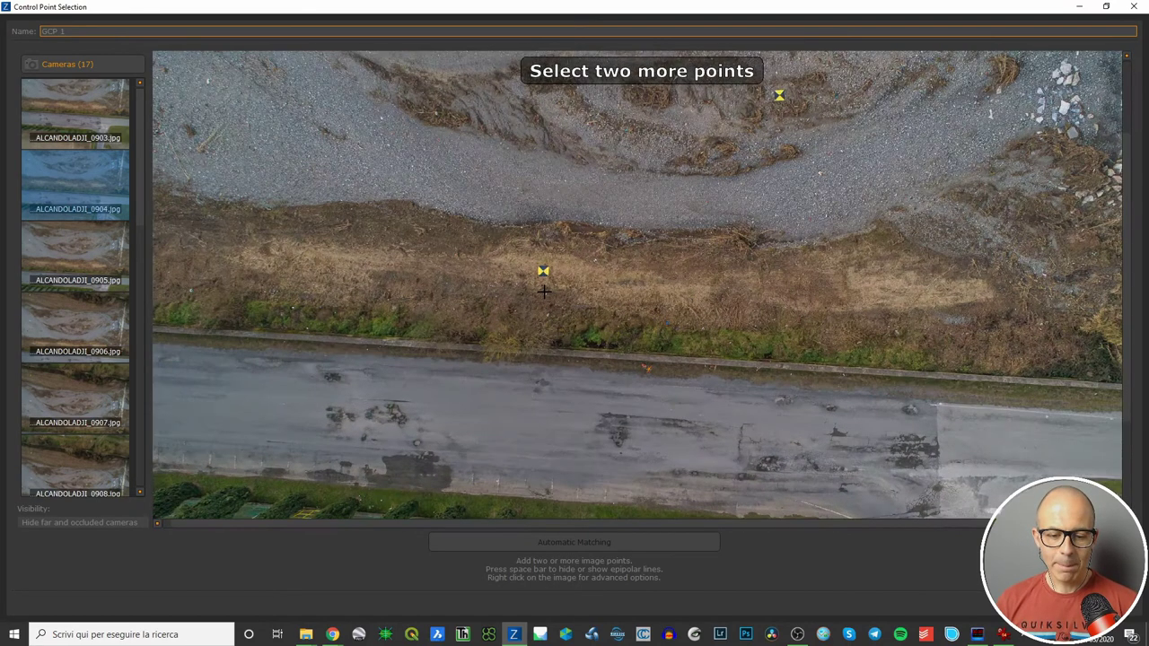
scroll(543, 290, up, 5)
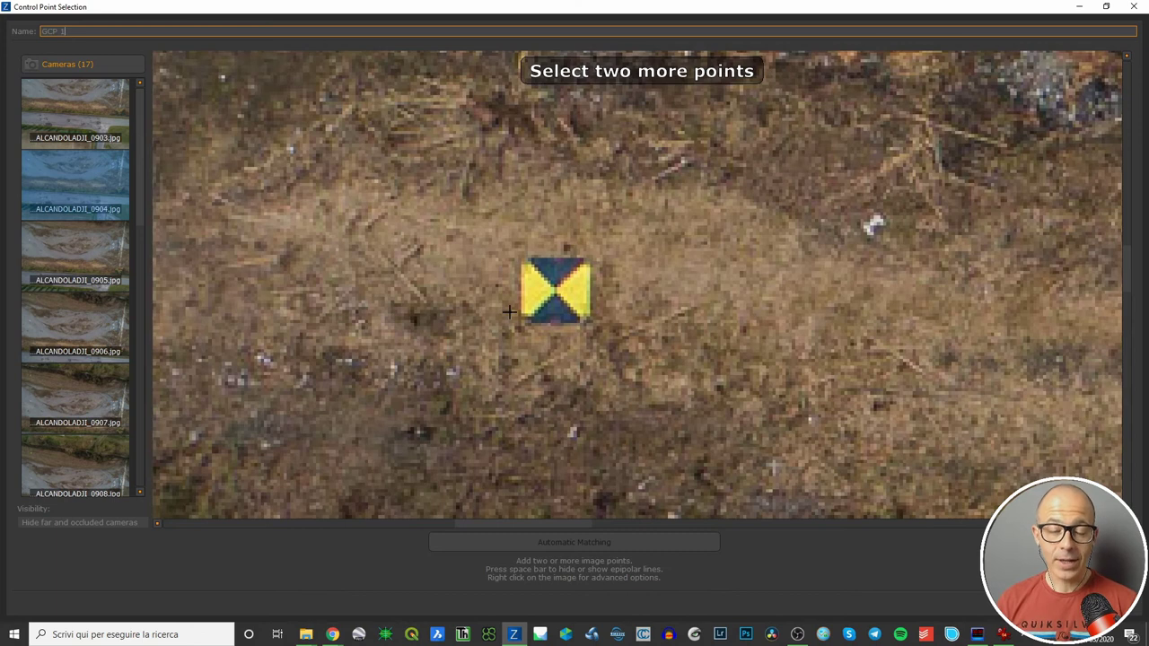
scroll(574, 280, up, 2)
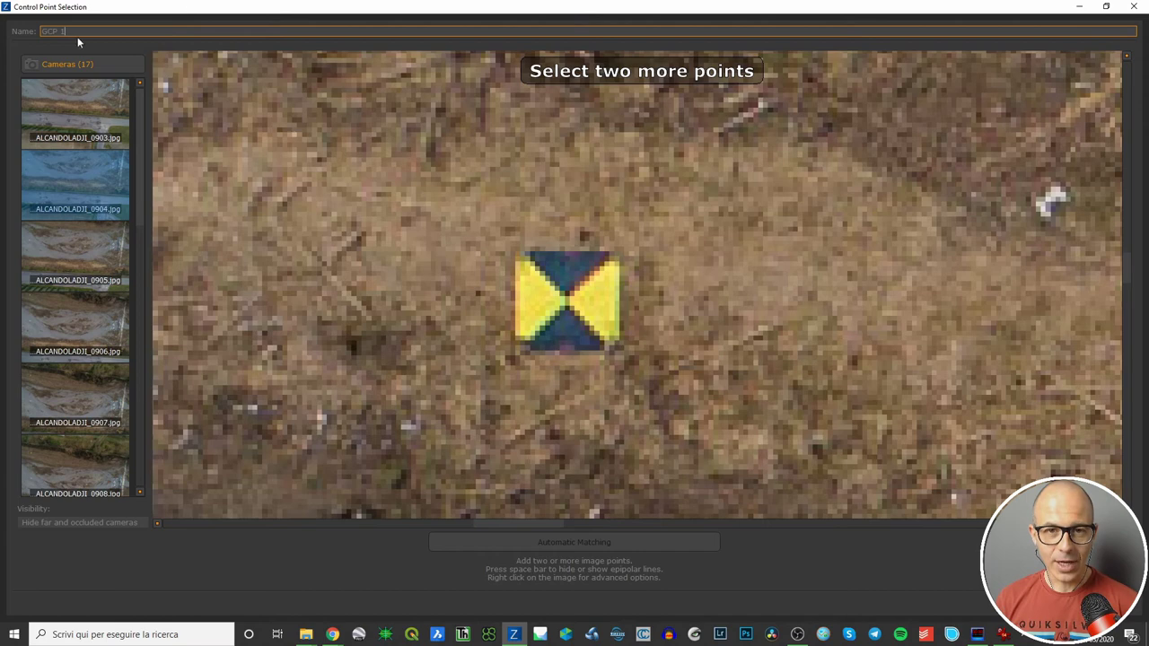
key(Escape)
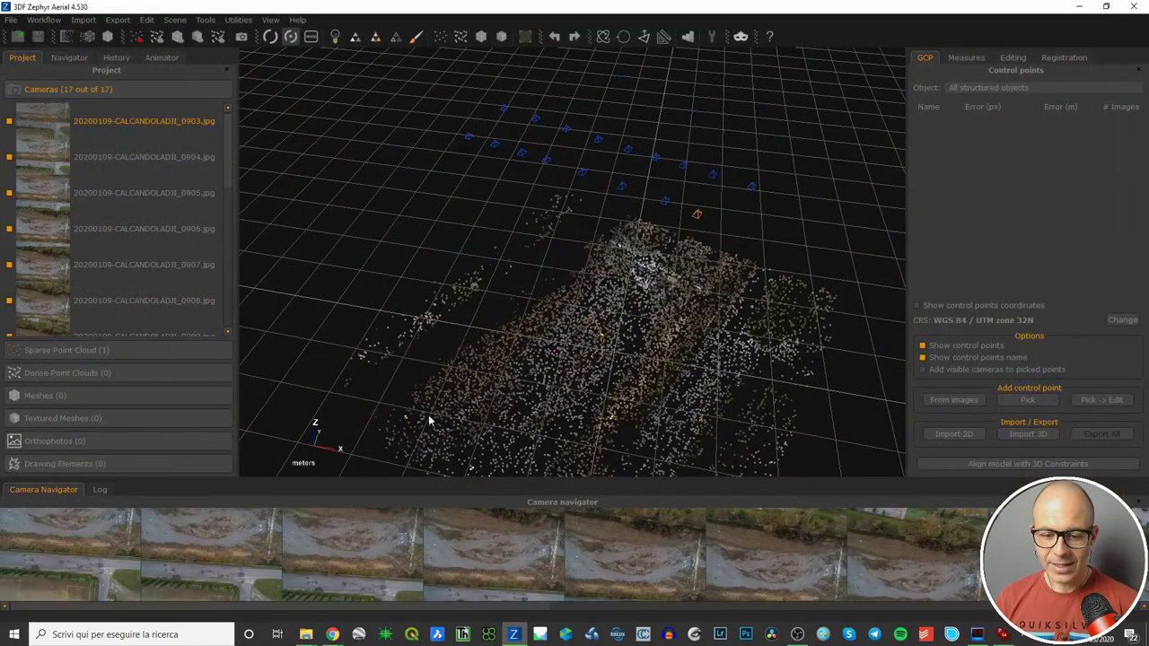
Create a control point at the camera position of photo 0905 and examine its marker in the 3D view
right_click(374, 527)
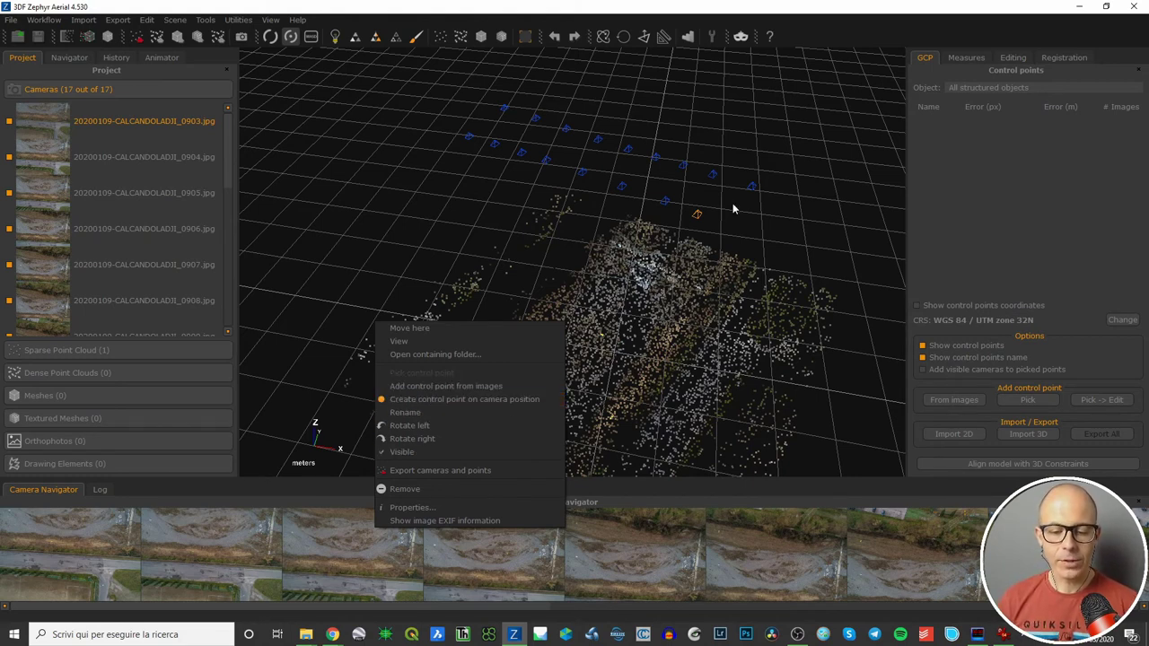
click(496, 398)
scroll(610, 166, up, 5)
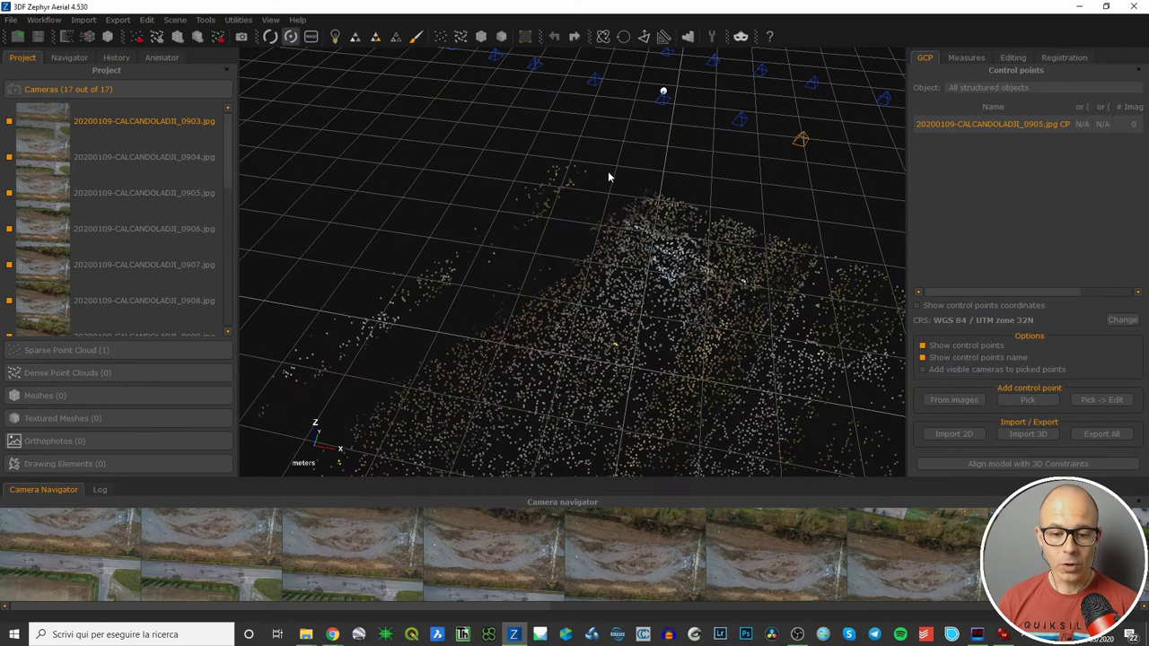
mouse_move(668, 204)
mouse_down()
mouse_move(687, 185)
mouse_move(676, 213)
mouse_up()
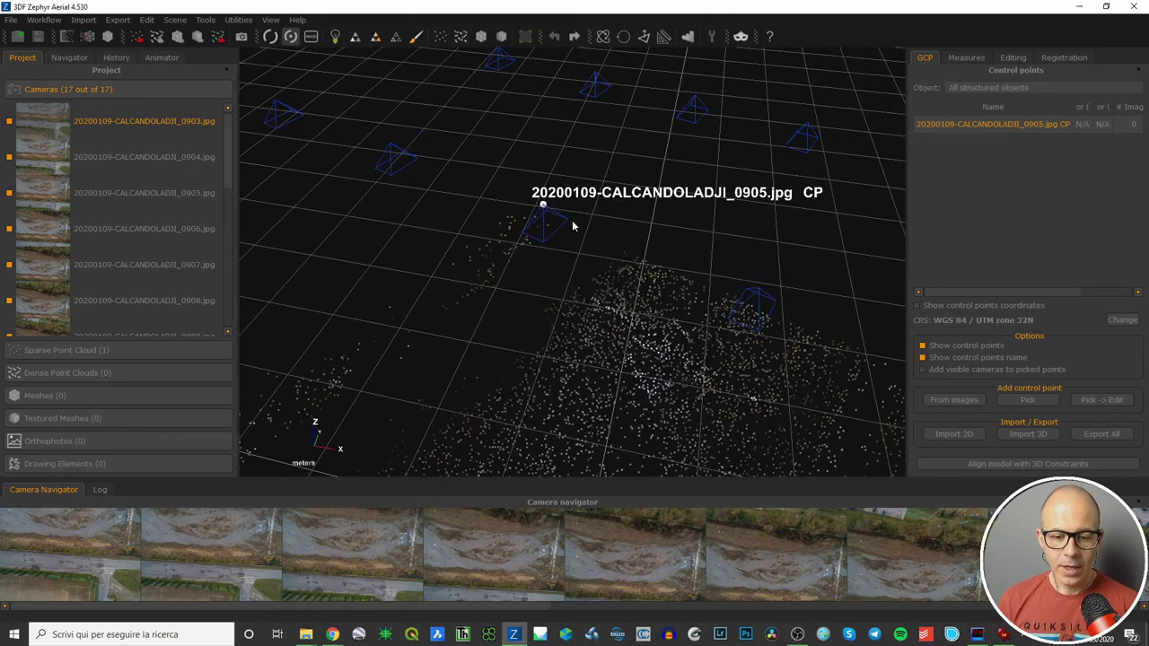
drag(579, 254, 651, 212)
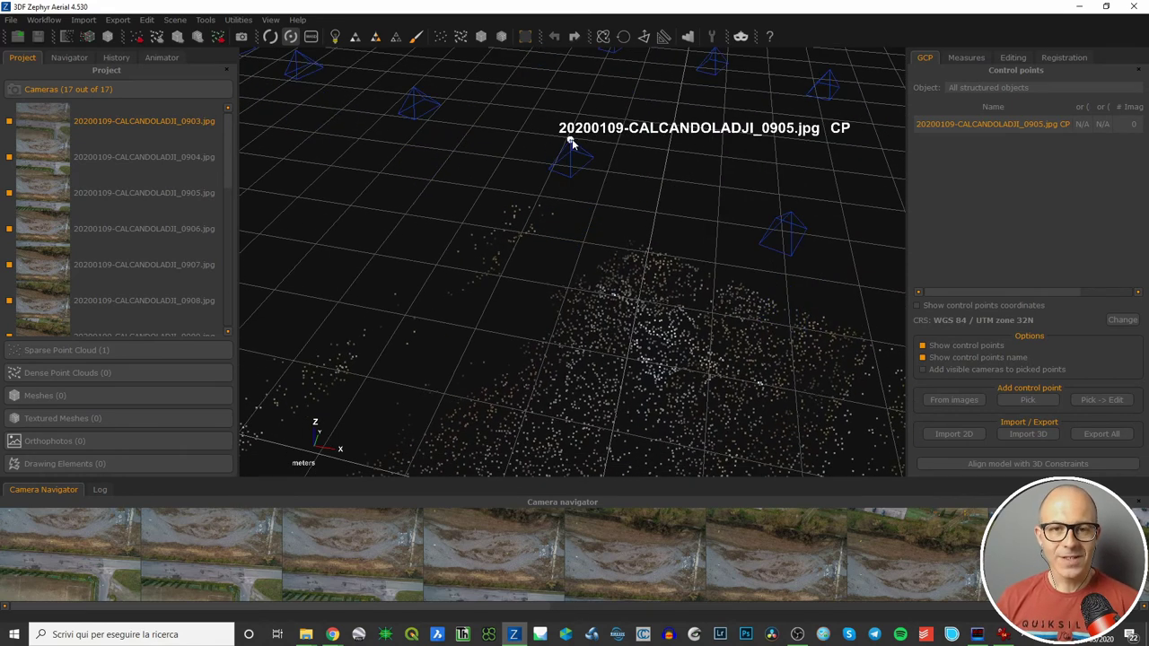
drag(672, 159, 669, 164)
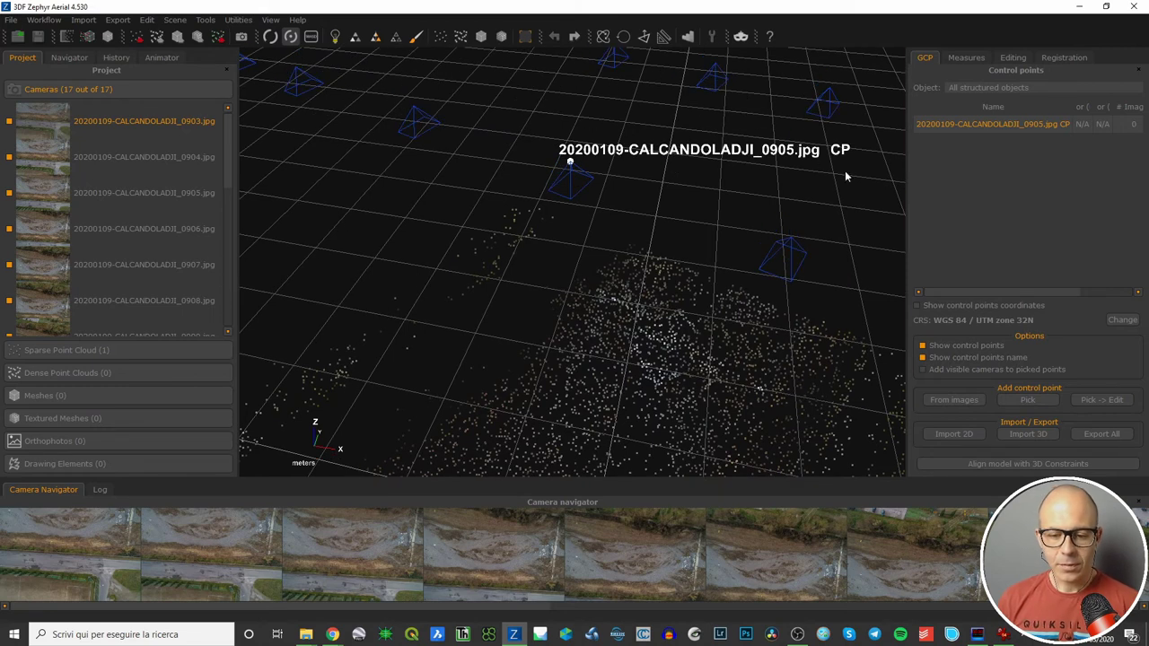
Widen the control points list, turn on the control points coordinates, and narrow the list again
drag(907, 190, 737, 182)
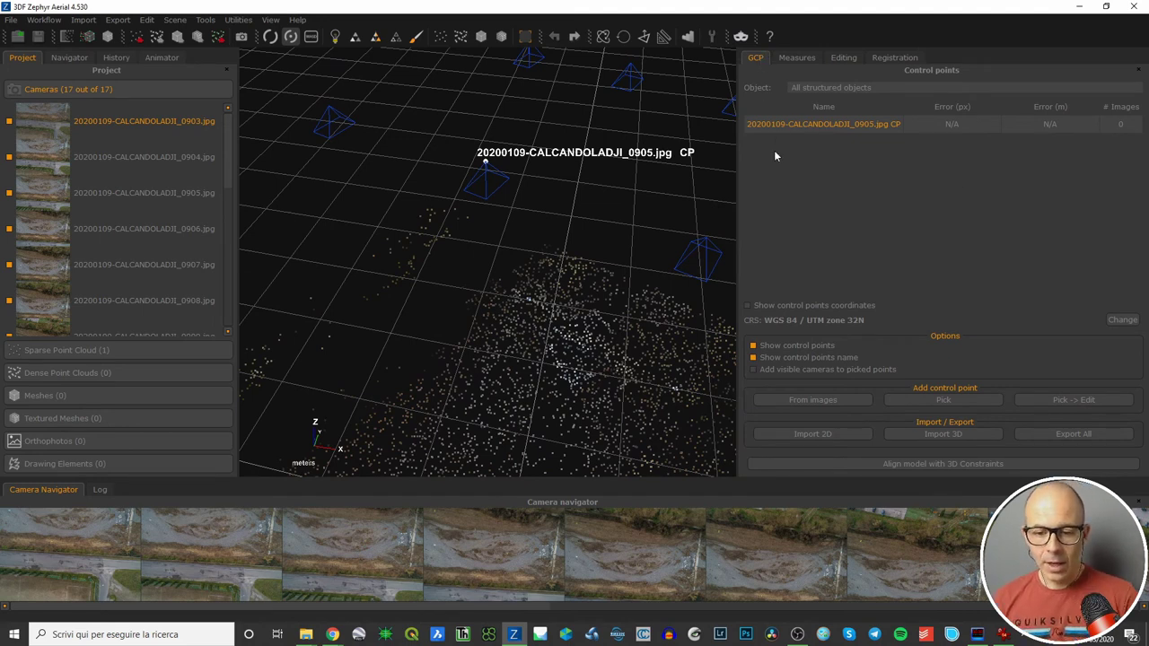
click(747, 306)
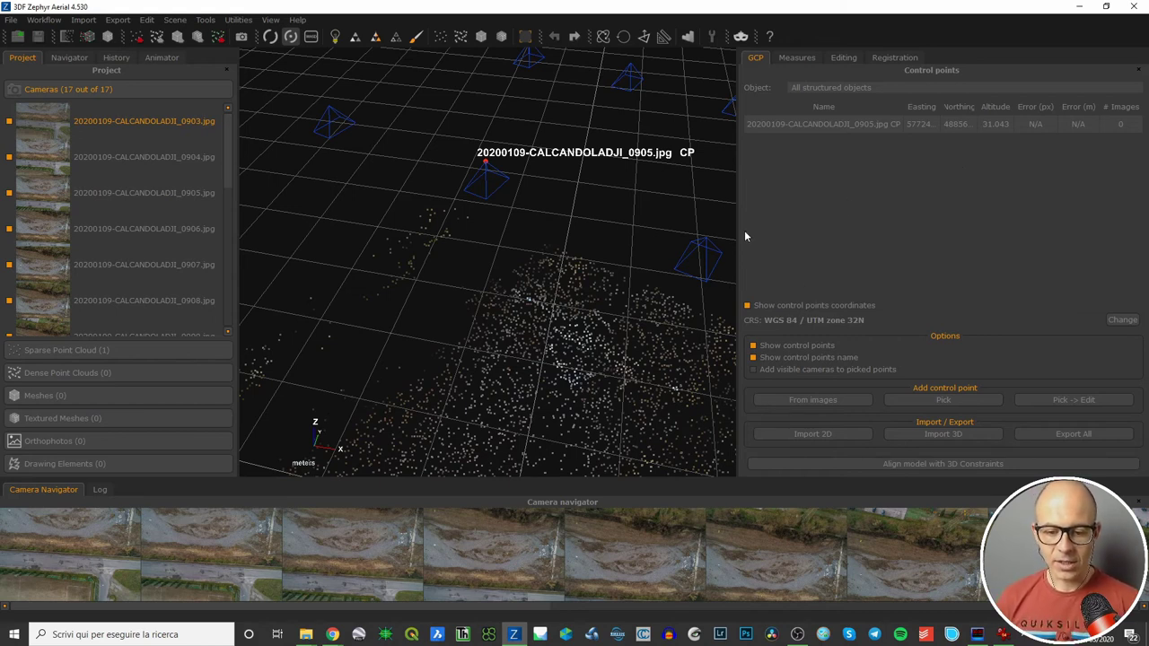
drag(739, 254, 900, 252)
scroll(699, 232, down, 4)
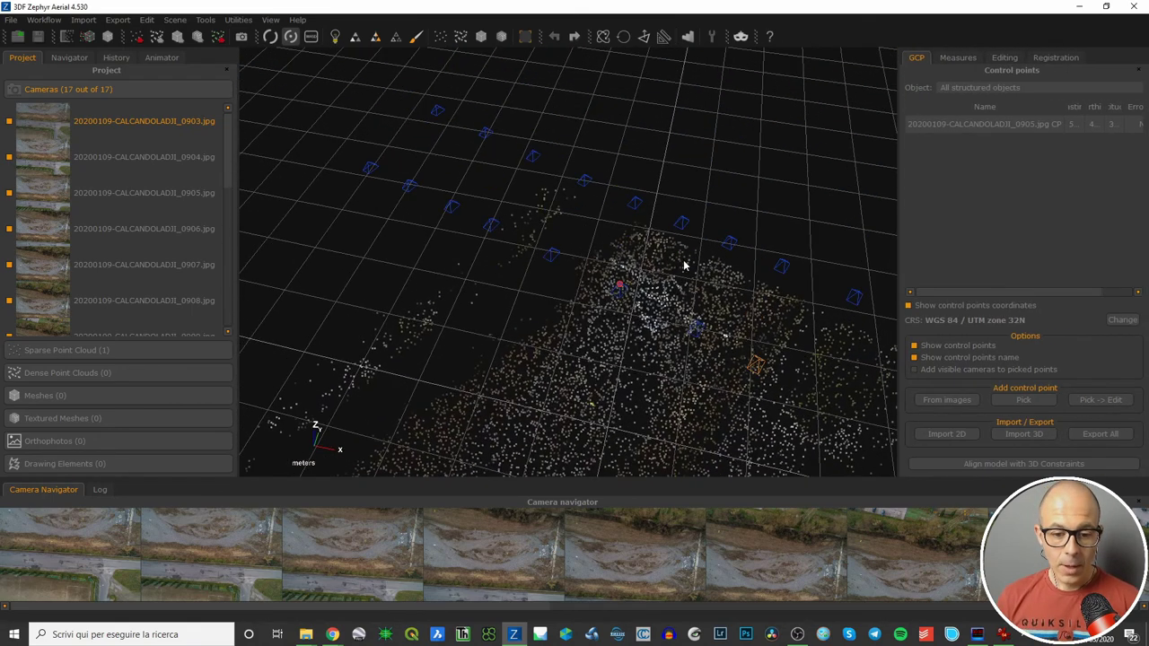
scroll(655, 275, up, 1)
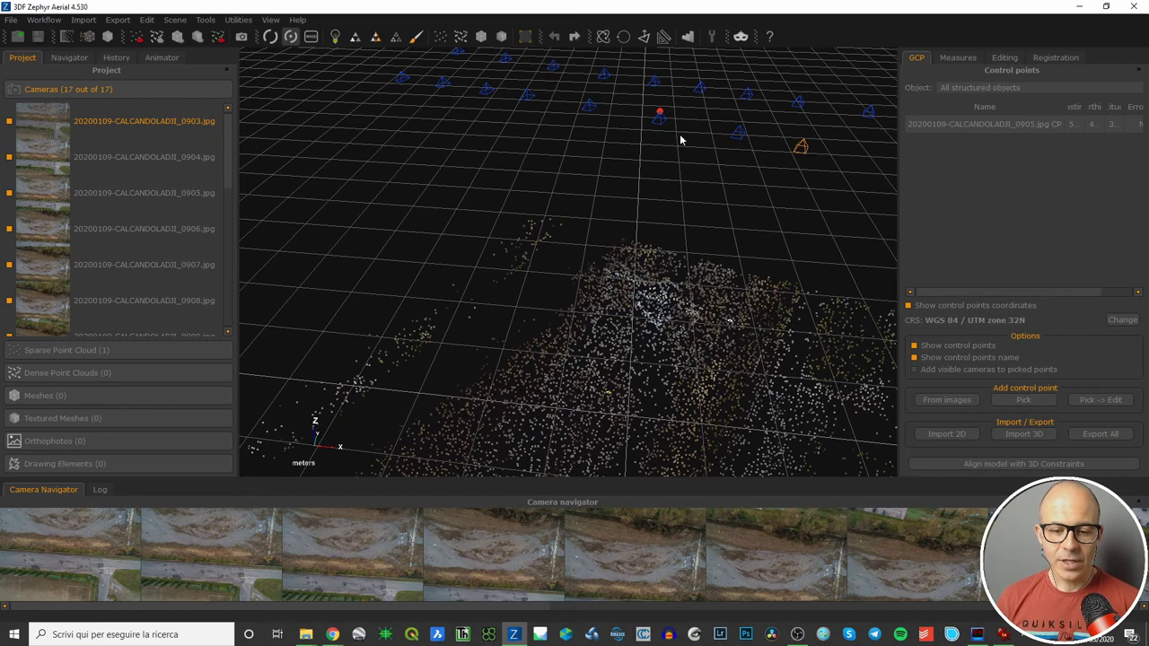
scroll(694, 197, down, 1)
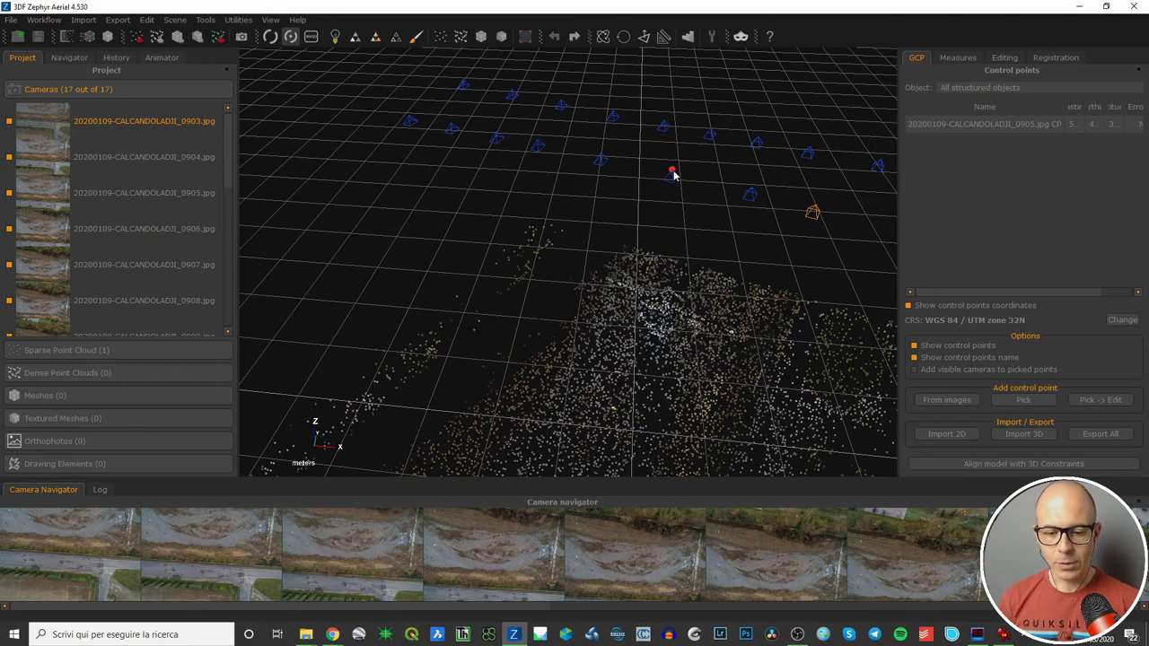
Remove all control points from the project
right_click(938, 129)
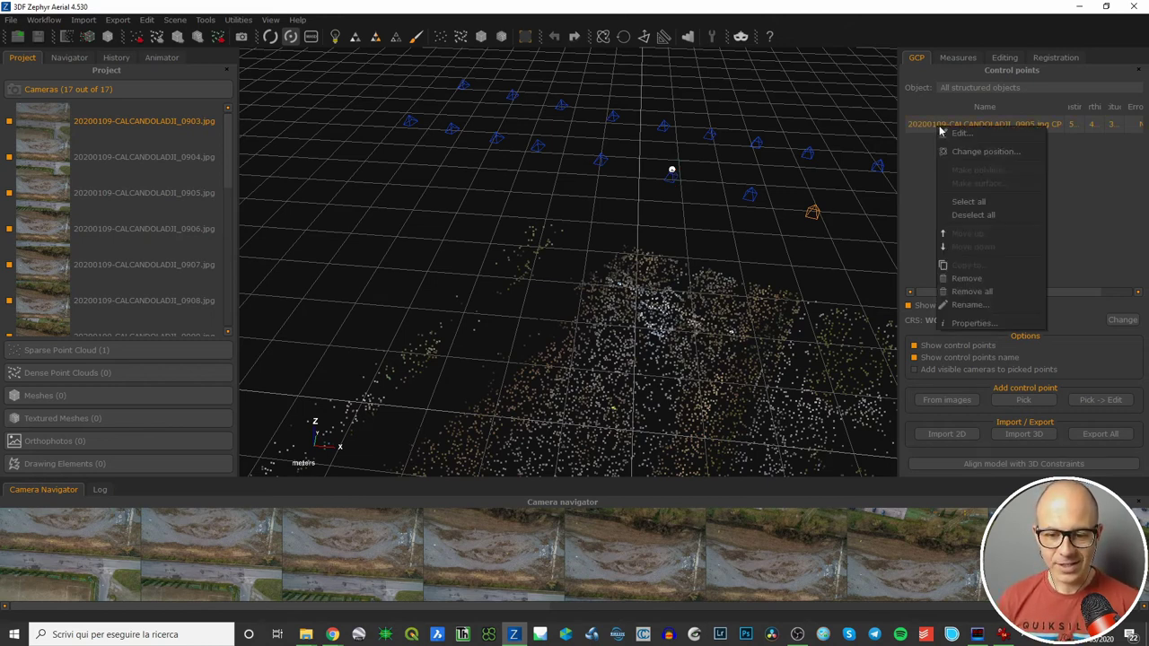
click(980, 292)
right_click(460, 525)
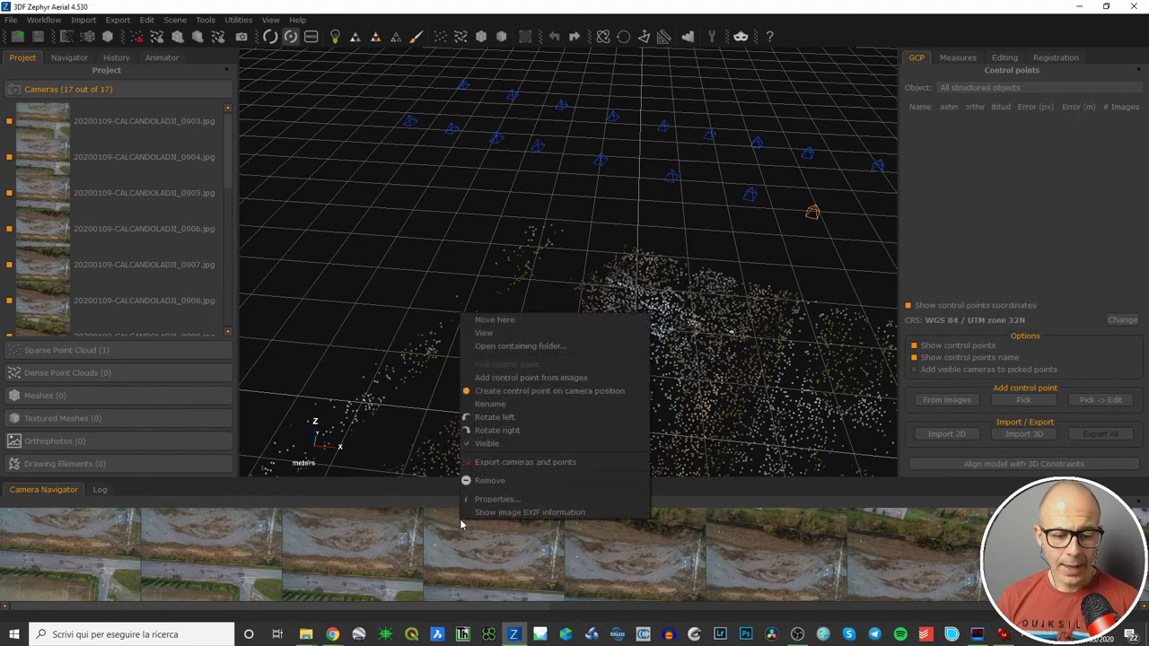
View the sparse cloud from the camera of photo 0905, then examine the cloud at several distances and from an oblique angle
click(353, 515)
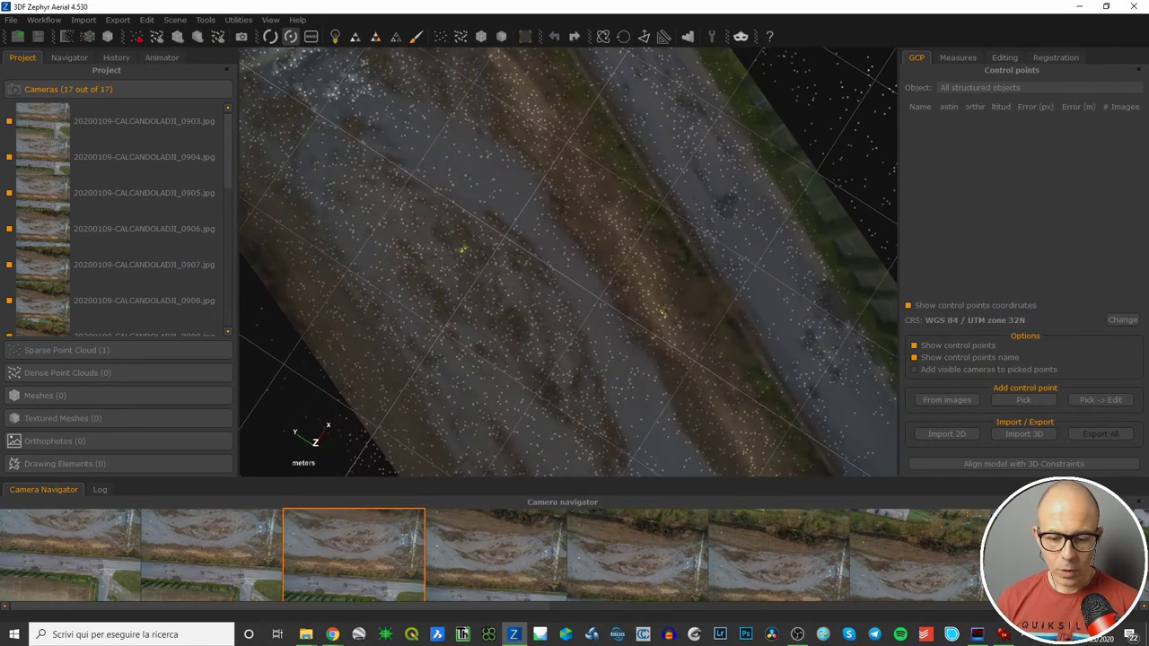
scroll(592, 217, up, 3)
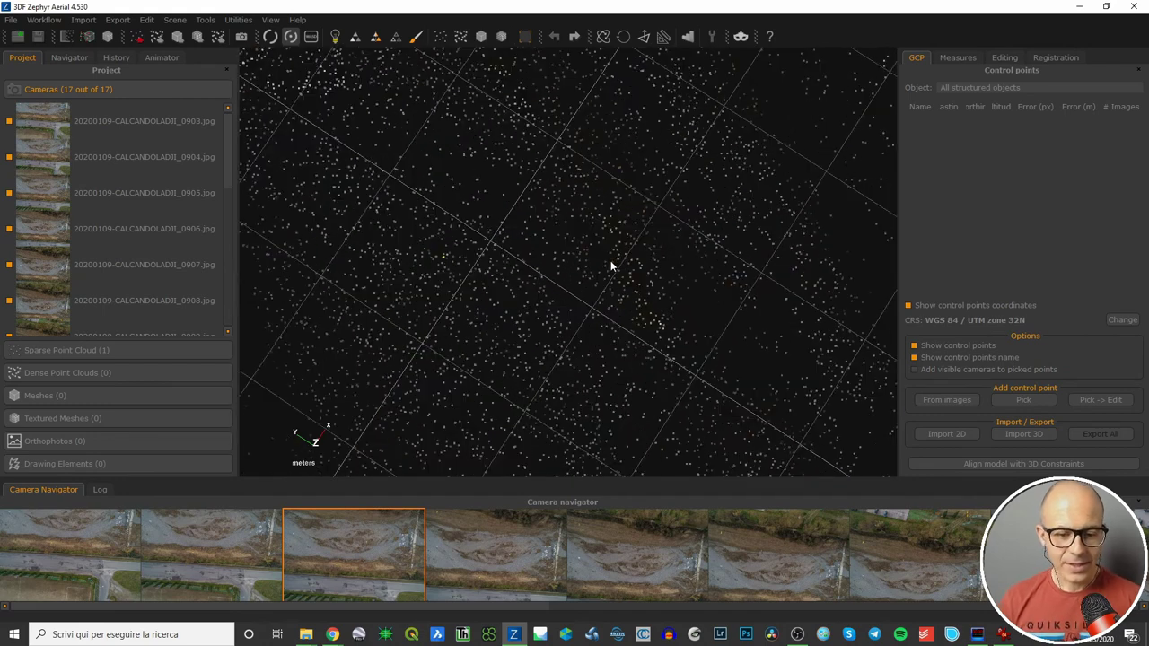
scroll(612, 276, down, 3)
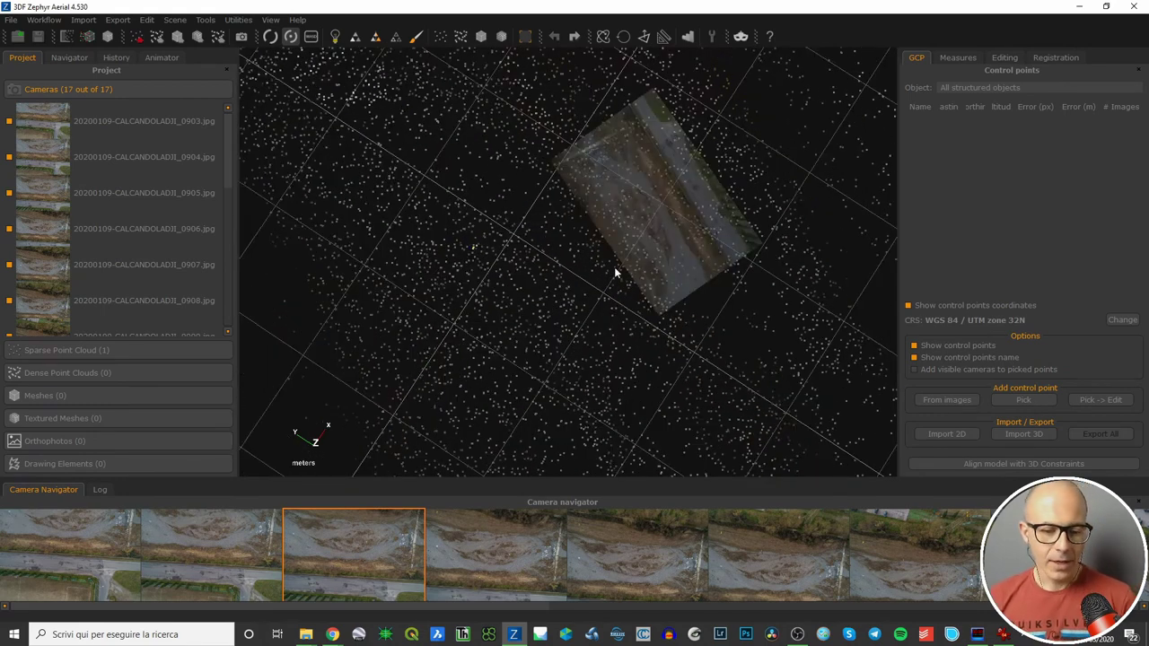
scroll(681, 321, down, 2)
scroll(681, 316, up, 3)
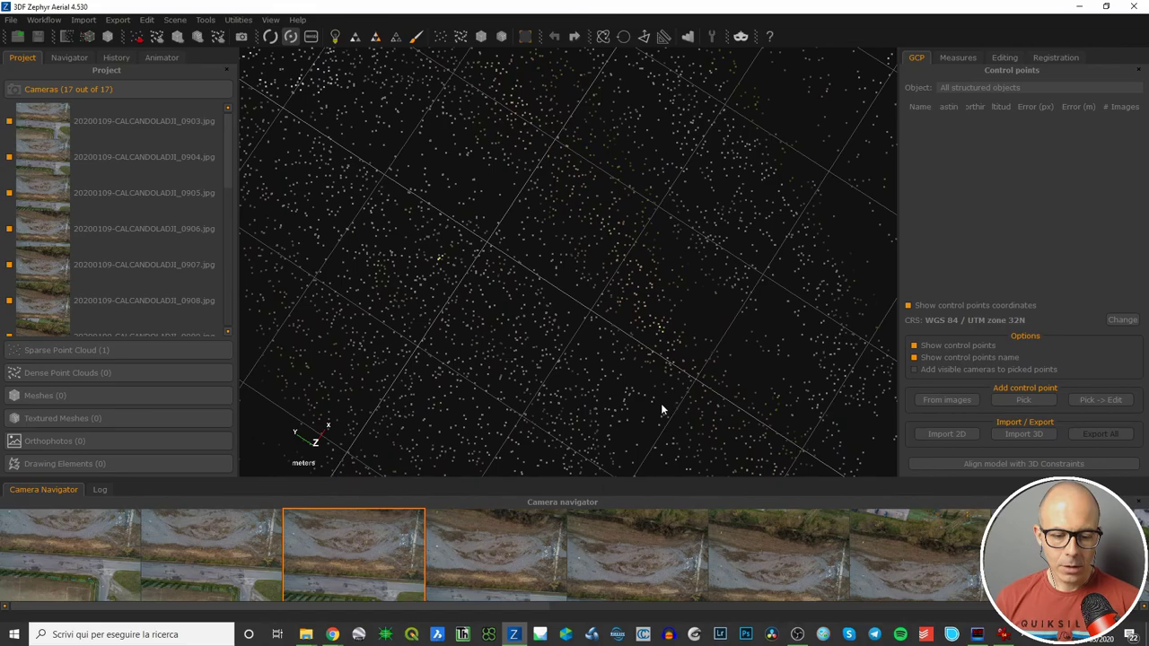
drag(662, 368, 621, 371)
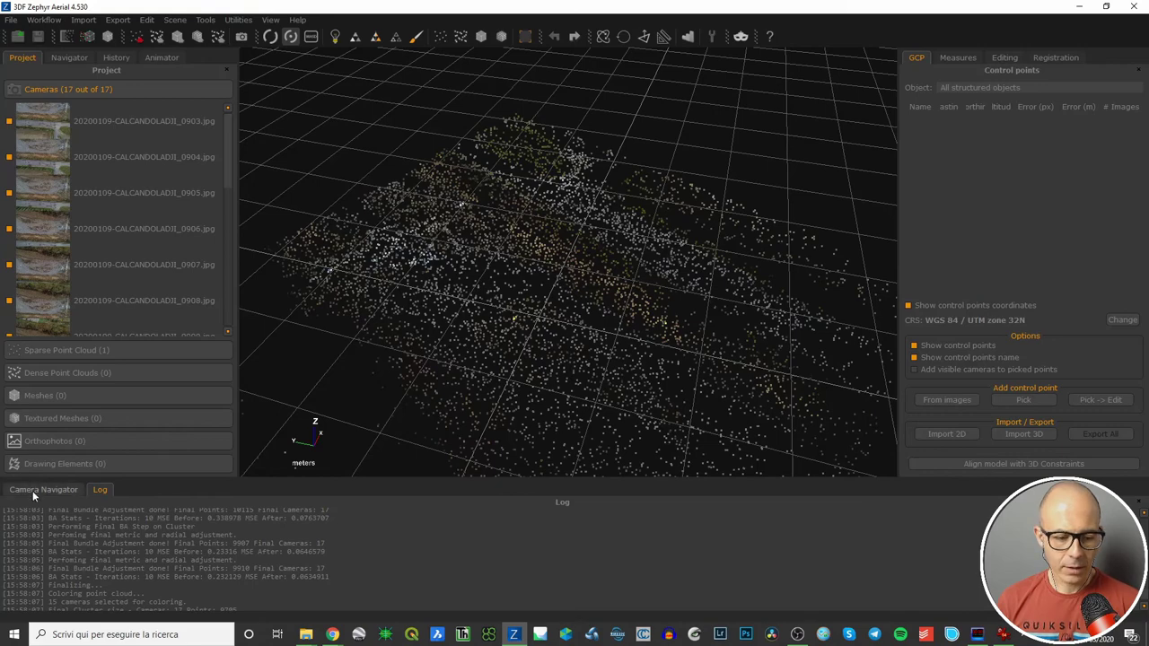
Compare the photo overlays on the sparse cloud from cameras 0906 and 0909, and return to camera 0905 for a closer look
click(36, 489)
click(486, 531)
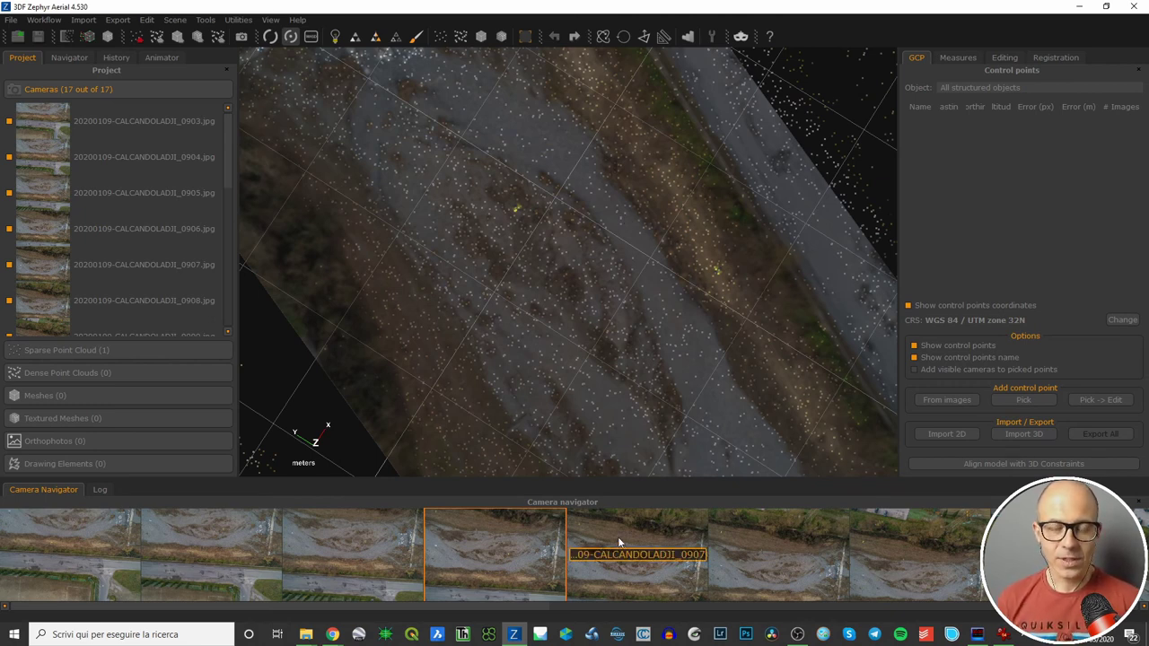
click(899, 521)
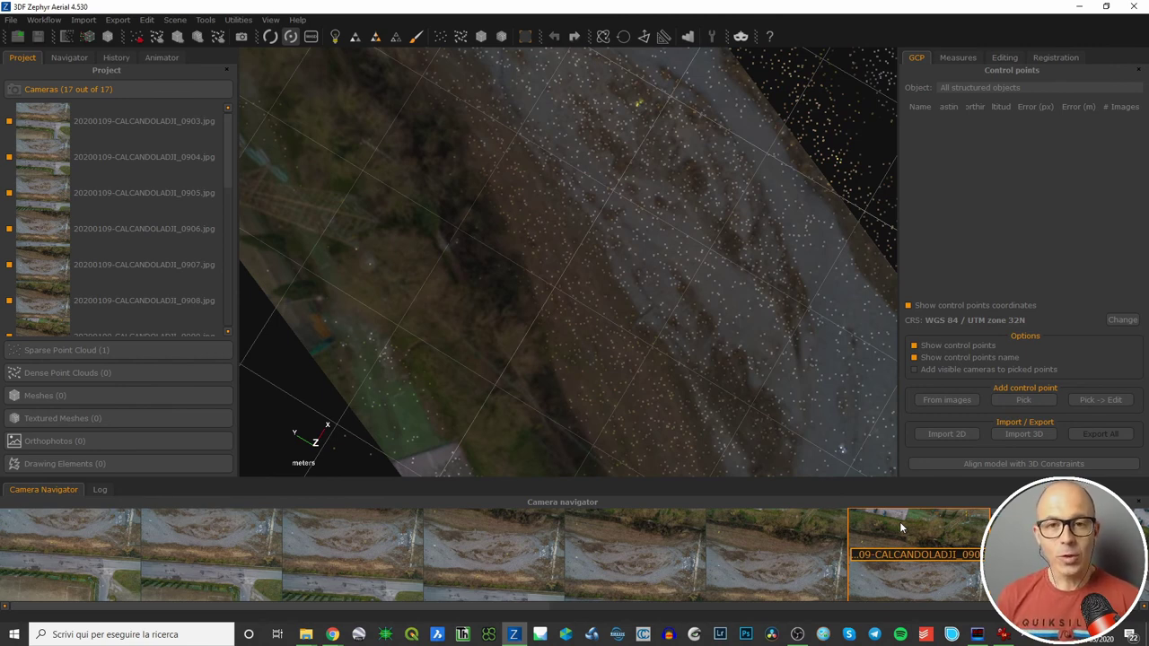
click(363, 531)
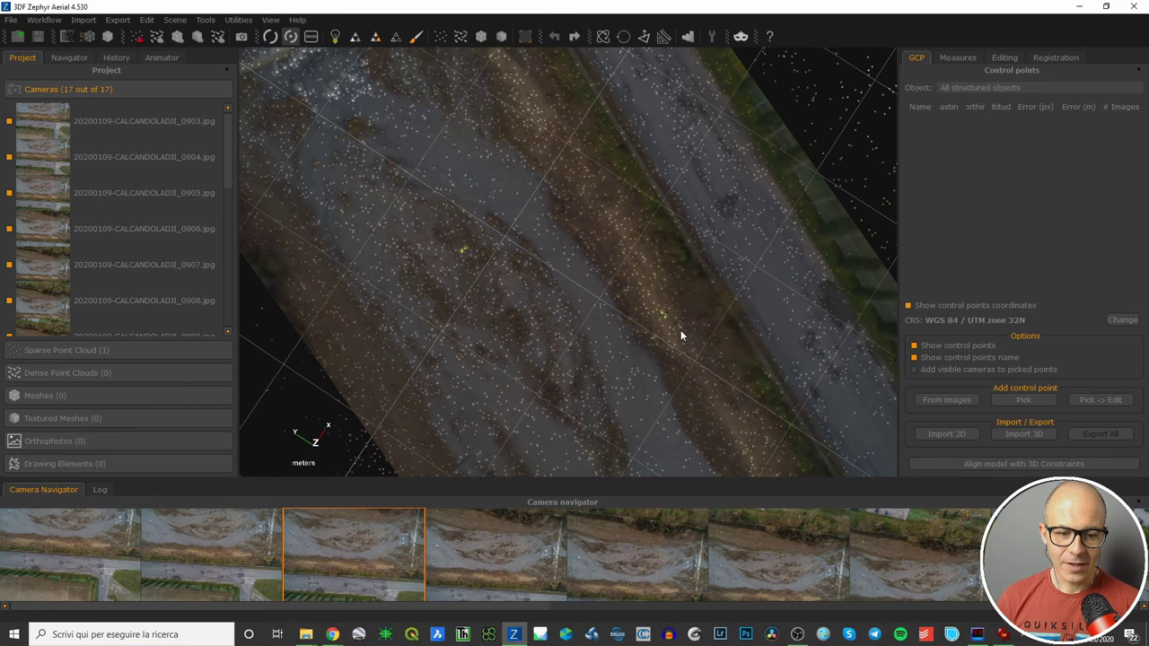
scroll(740, 289, down, 5)
scroll(648, 344, up, 5)
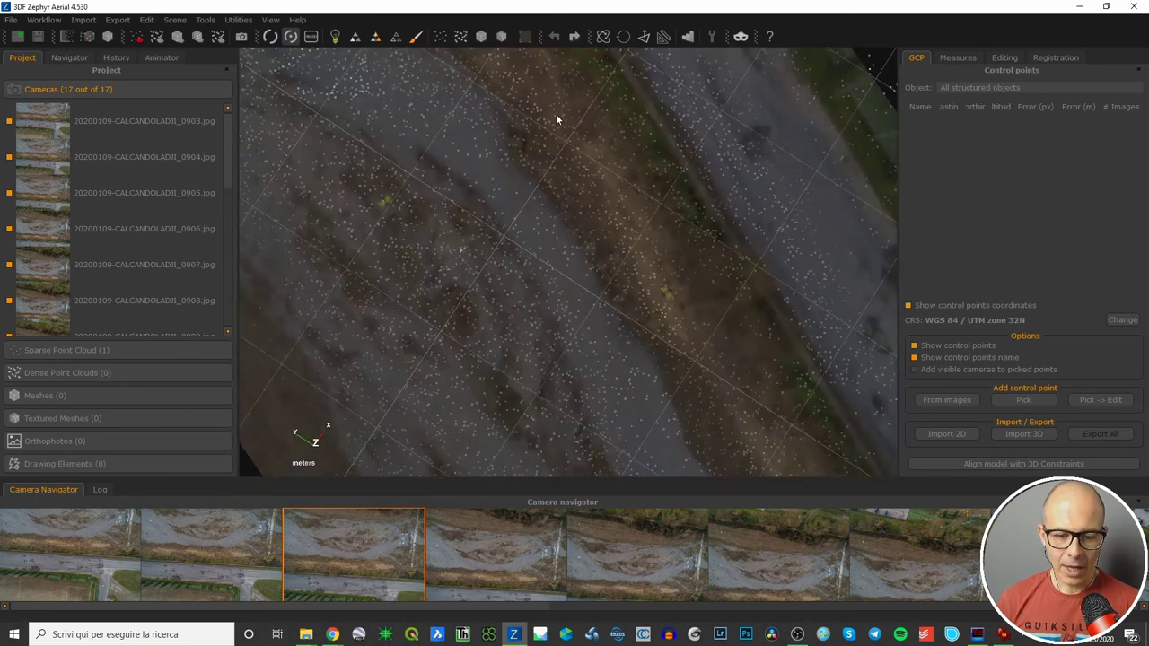